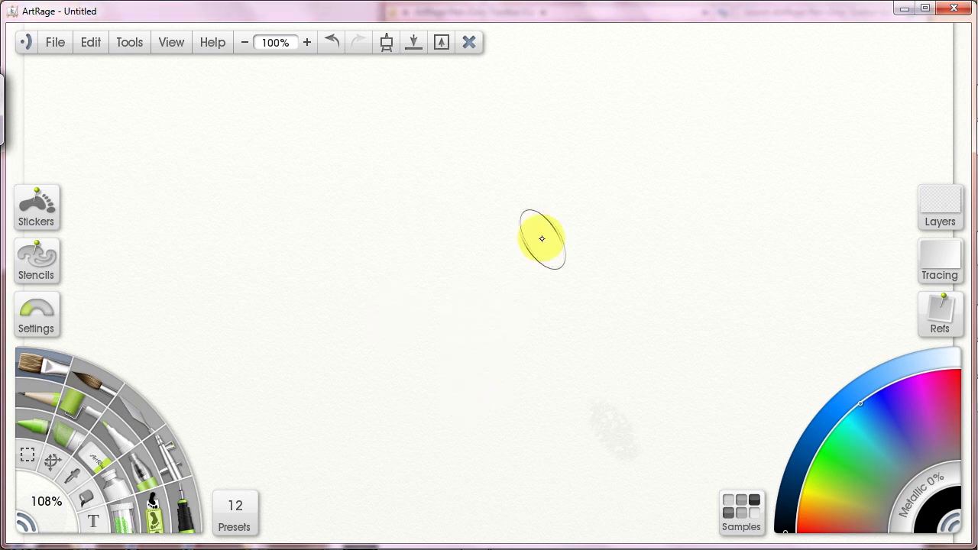
- Bring the ArtRage Pen-Only Toolbar 0.1 folder window in front of the blank ArtRage canvas
{"action": "left_click", "coordinate": [510, 545]}
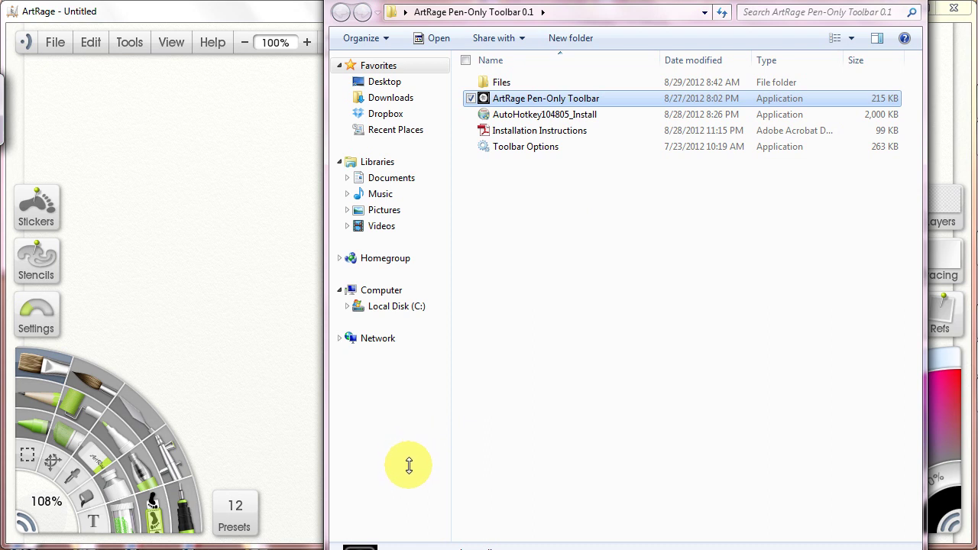
- Open Installation Instructions.pdf in Adobe Reader, make its window taller, and keep it in front of the folder
{"action": "double_click", "coordinate": [533, 130]}
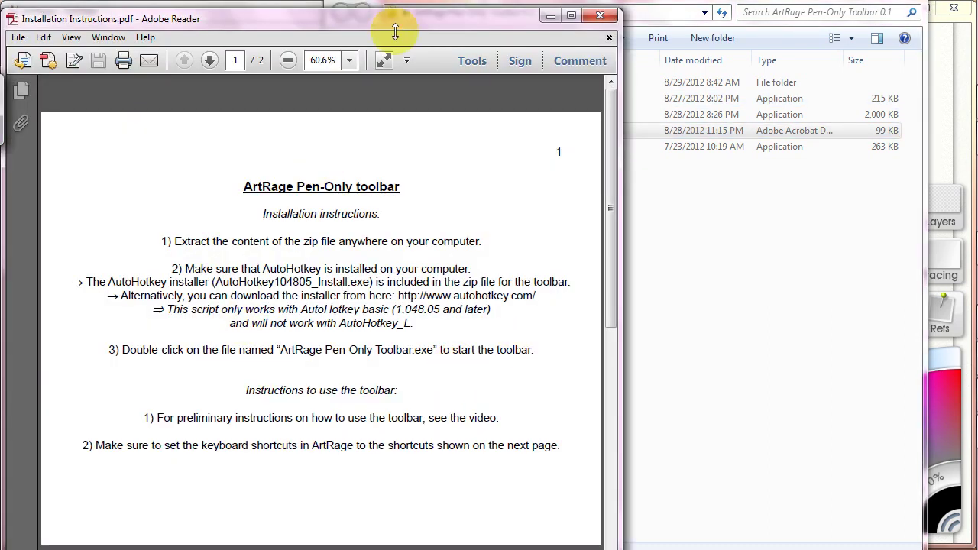
{"action": "left_click_drag", "start_coordinate": [395, 32], "coordinate": [438, 25]}
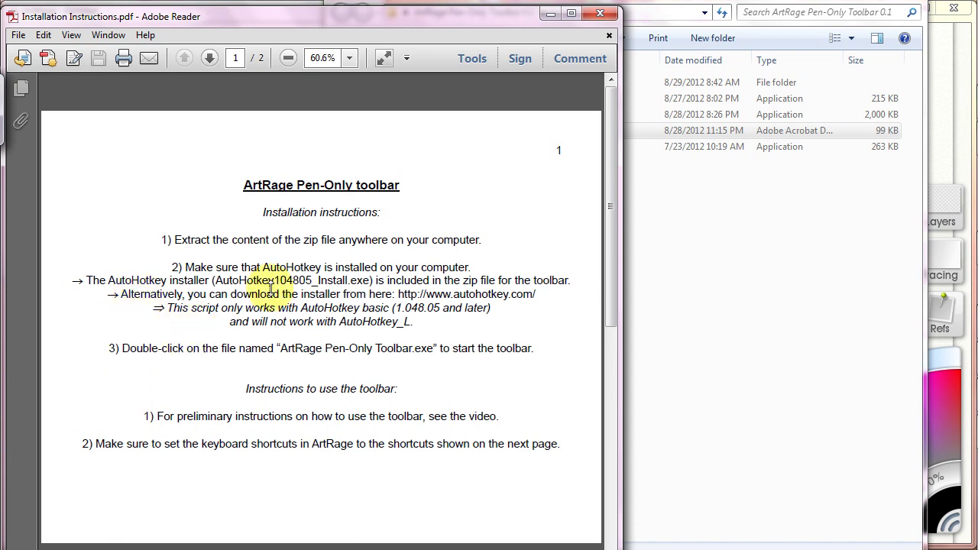
{"action": "left_click", "coordinate": [690, 7]}
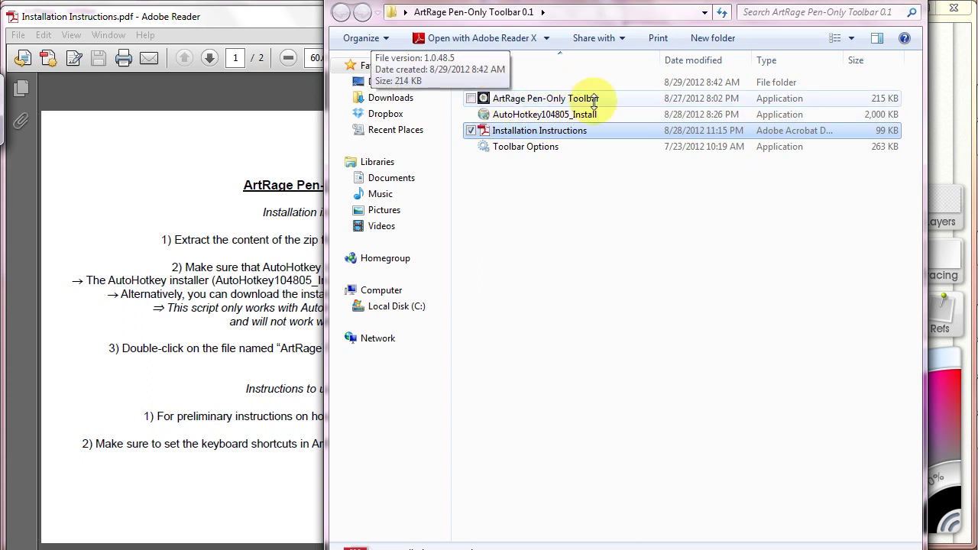
{"action": "left_click", "coordinate": [255, 376]}
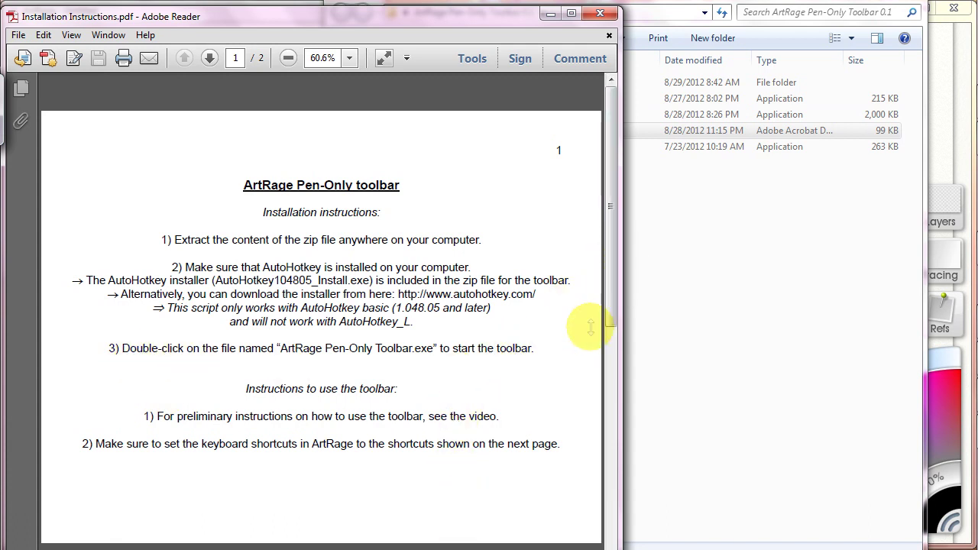
{"action": "left_click", "coordinate": [613, 388]}
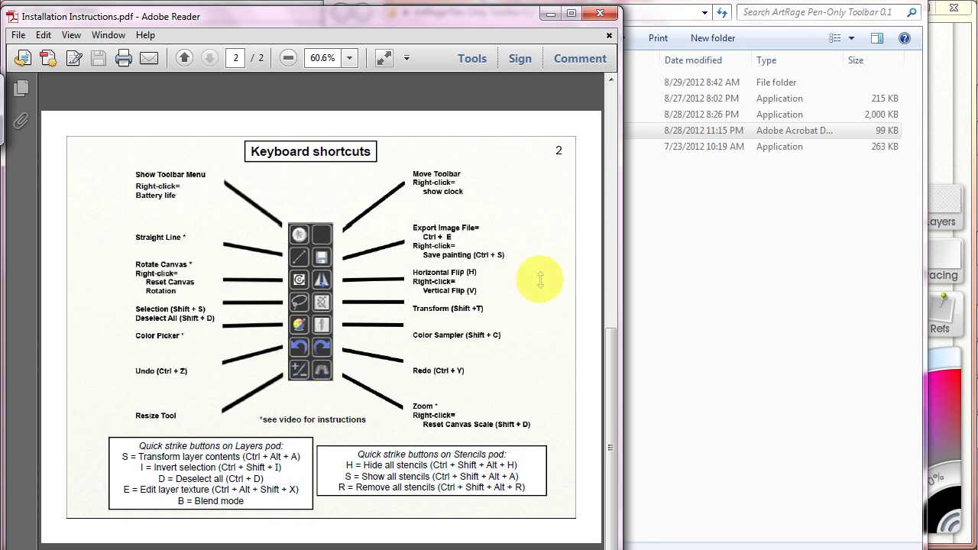
{"action": "scroll", "coordinate": [602, 172], "scroll_direction": "up", "scroll_amount": 5}
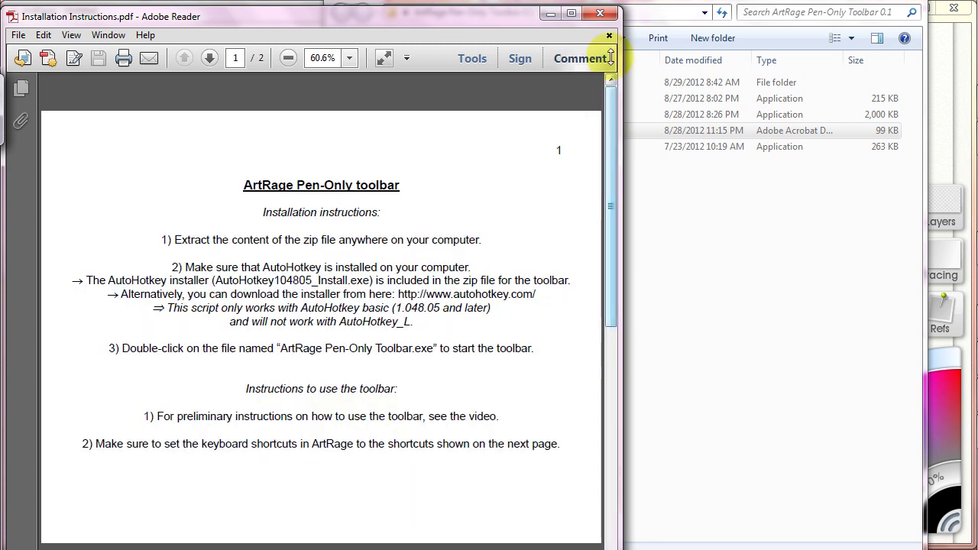
- Browse into the Files subfolder and back, then minimise the toolbar folder window
{"action": "left_click", "coordinate": [670, 207]}
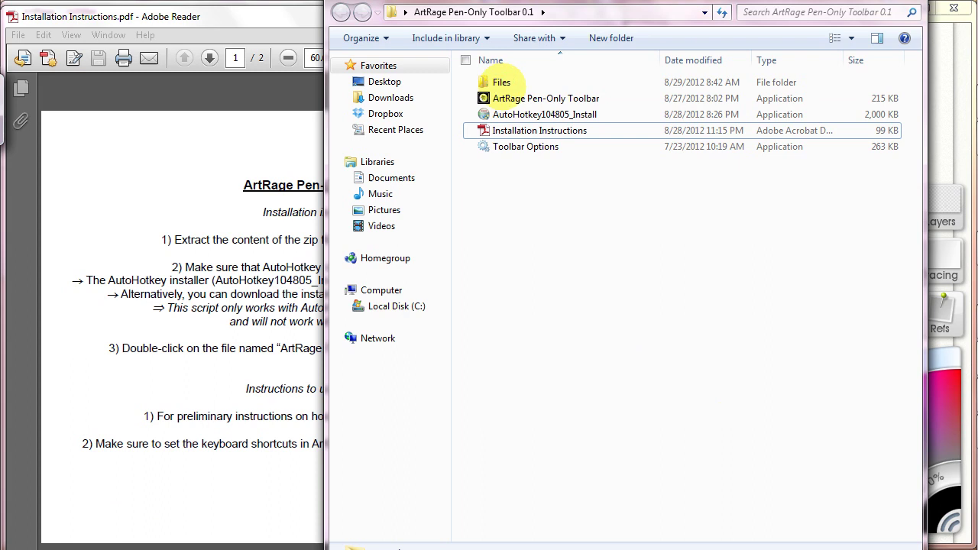
{"action": "double_click", "coordinate": [501, 83]}
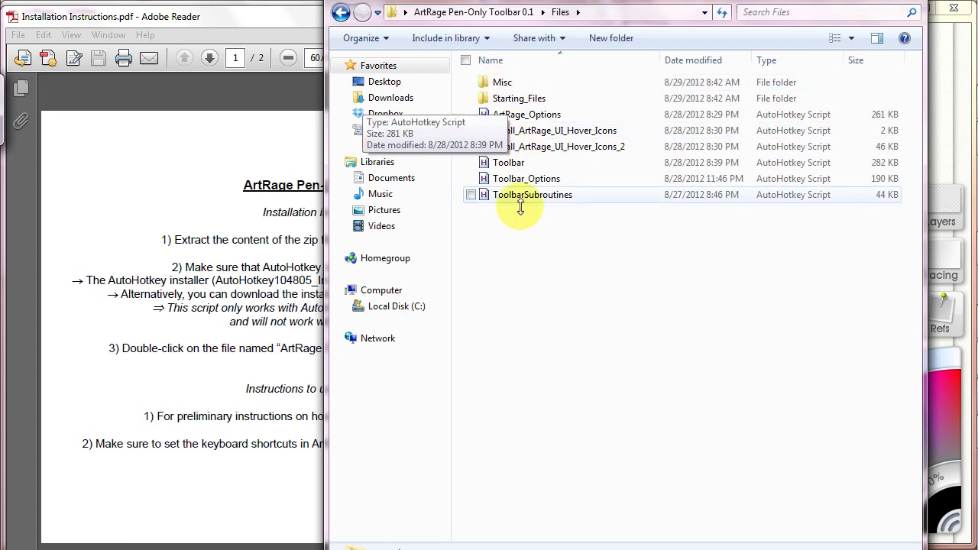
{"action": "left_click_drag", "start_coordinate": [555, 233], "coordinate": [471, 348]}
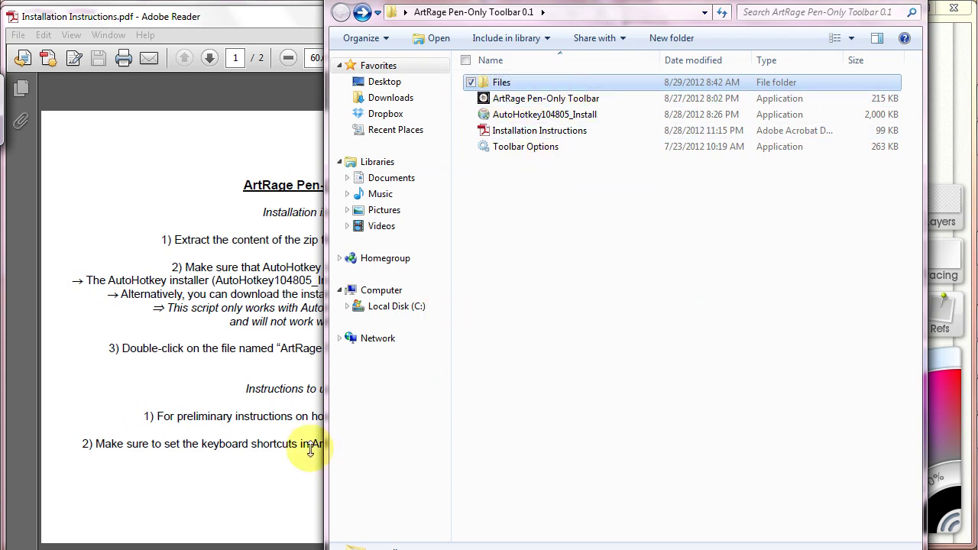
{"action": "left_click", "coordinate": [913, 9]}
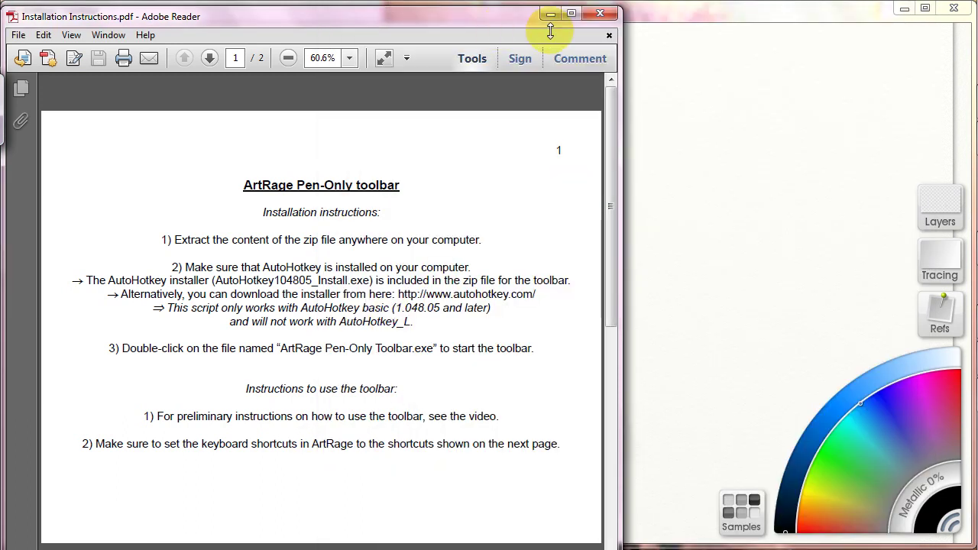
- Minimise the PDF and ArtRage, then run ArtRage Pen-Only Toolbar.exe from the desktop folder
{"action": "left_click", "coordinate": [585, 12]}
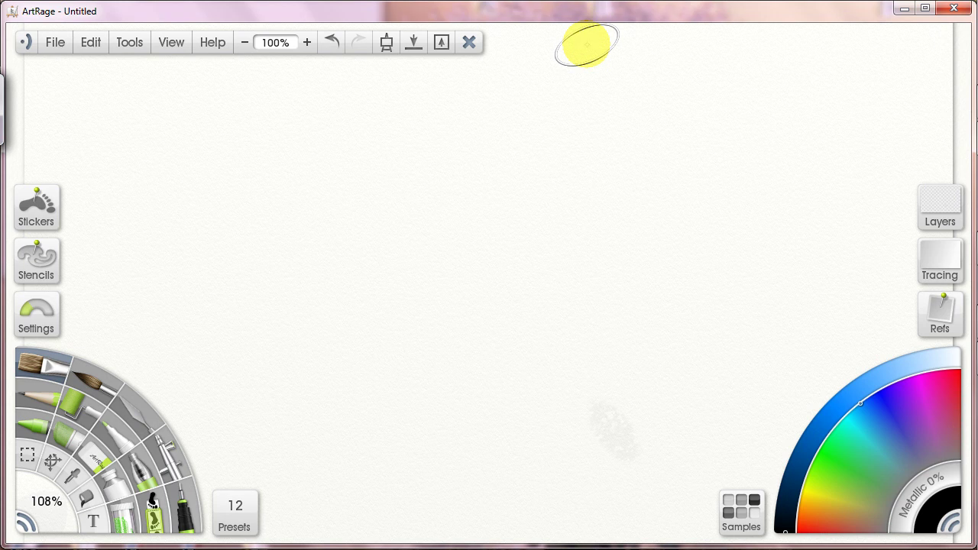
{"action": "left_click", "coordinate": [876, 217]}
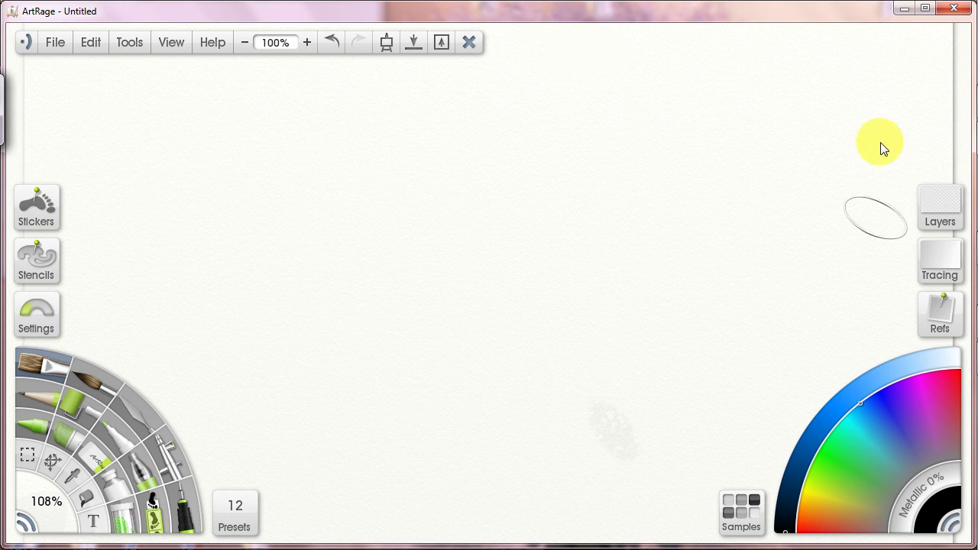
{"action": "left_click", "coordinate": [905, 9]}
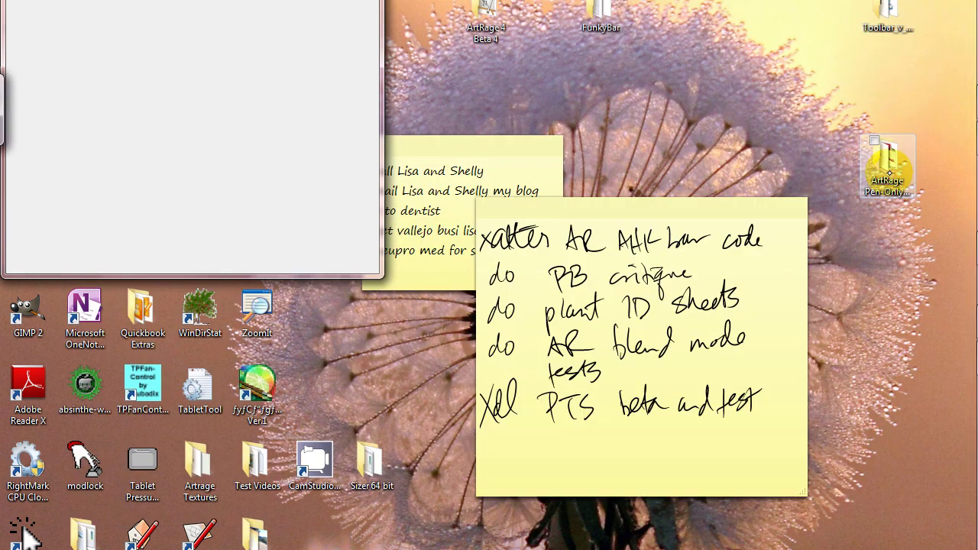
{"action": "double_click", "coordinate": [883, 157]}
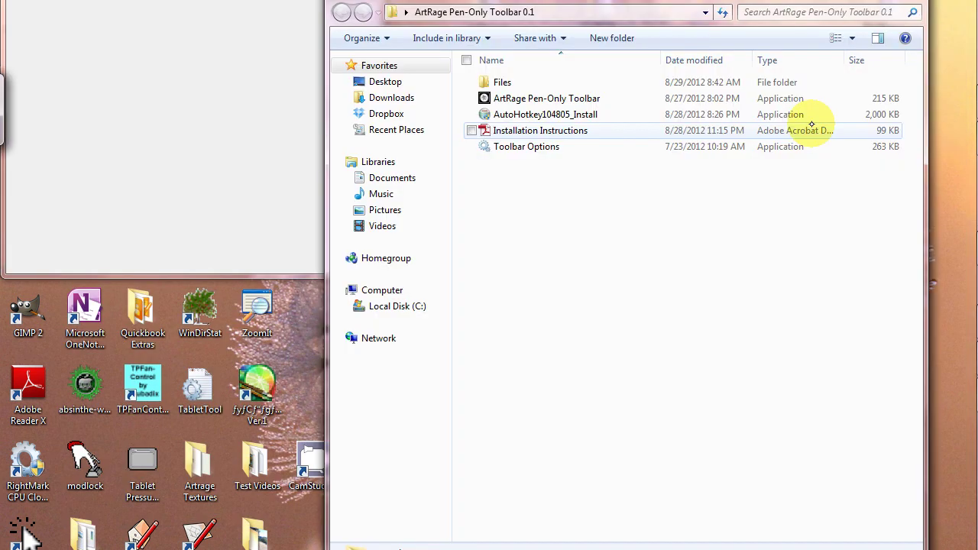
{"action": "double_click", "coordinate": [528, 98]}
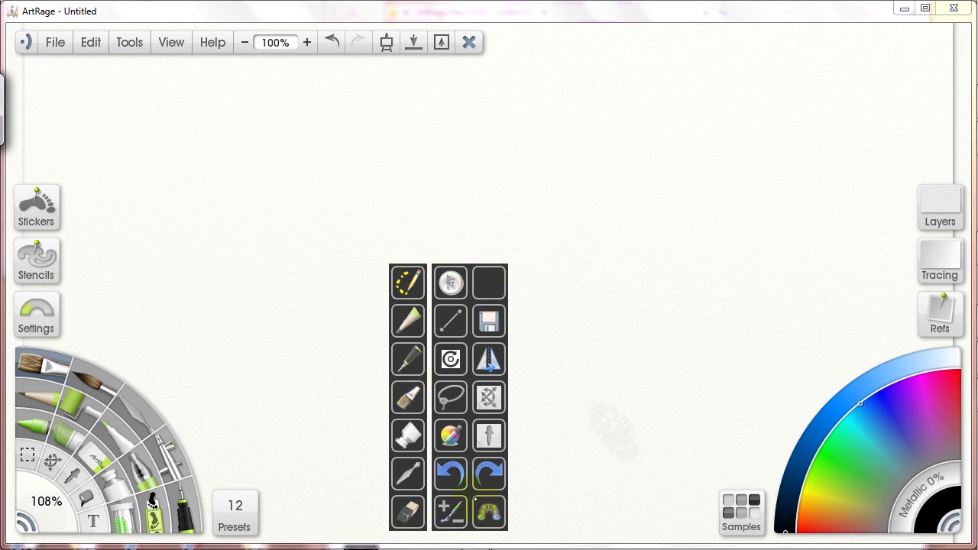
- Switch the Pen-Only Toolbar to its Small setup layout, then restore its second column
{"action": "left_click_drag", "start_coordinate": [488, 281], "coordinate": [619, 116]}
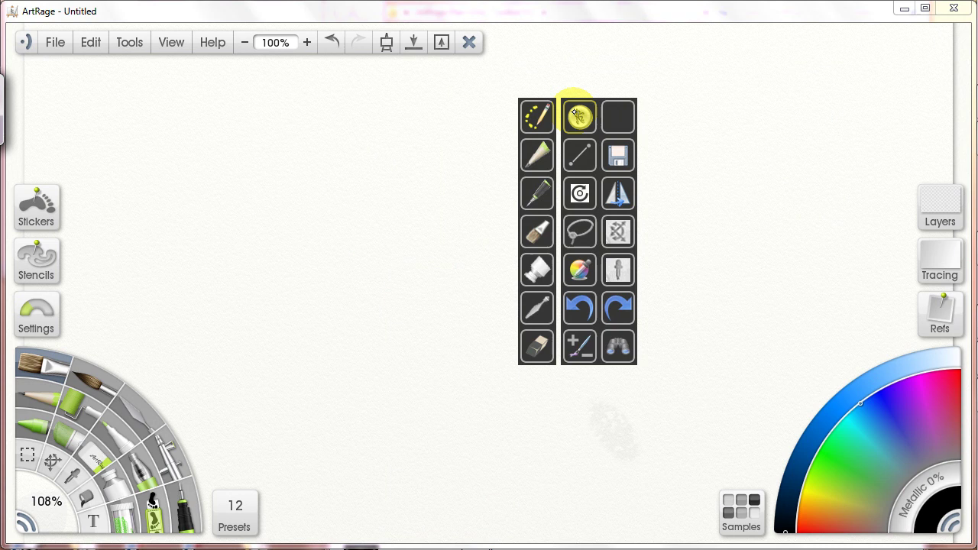
{"action": "left_click", "coordinate": [579, 117]}
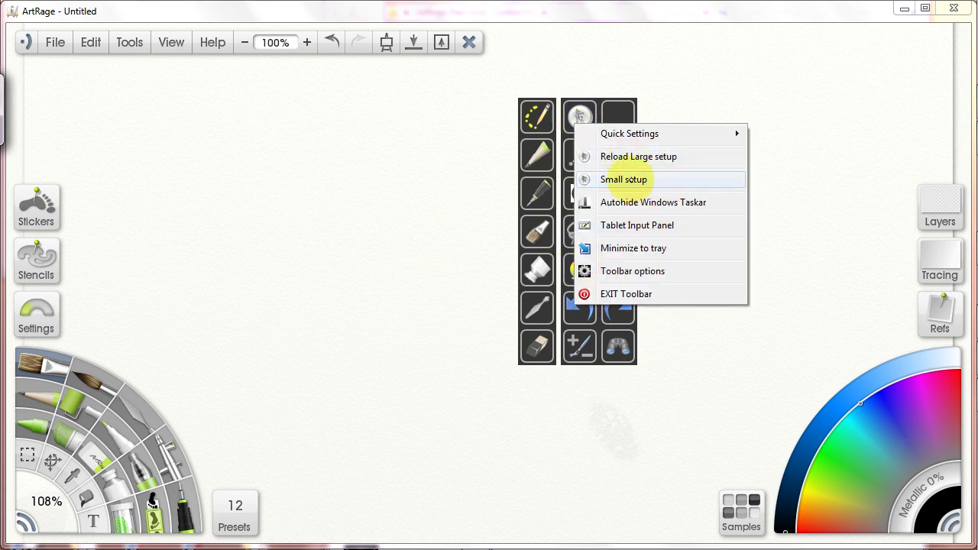
{"action": "left_click", "coordinate": [627, 180]}
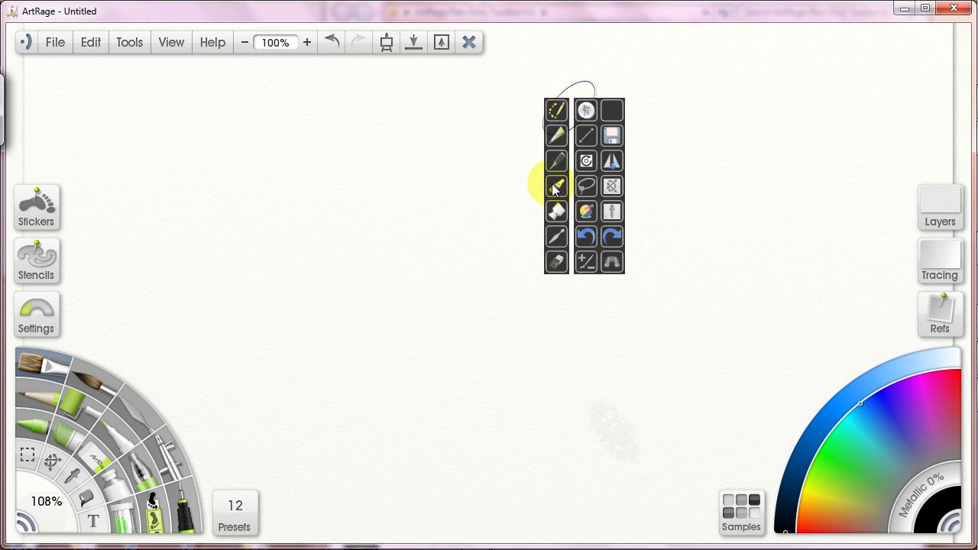
{"action": "left_click", "coordinate": [586, 110]}
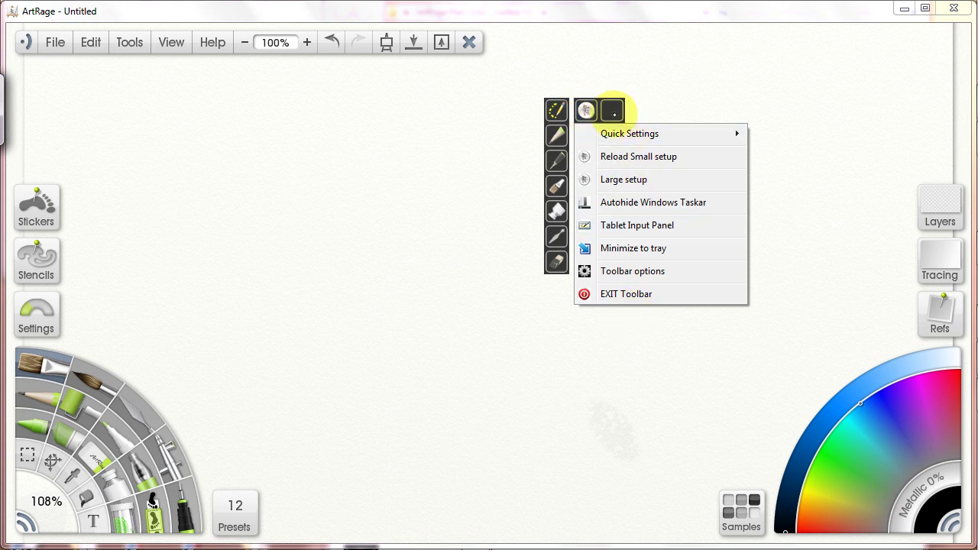
{"action": "left_click", "coordinate": [612, 112]}
- Drag the toolbar by its corner slot to sit just right of the canvas centre
{"action": "left_click_drag", "start_coordinate": [614, 112], "coordinate": [608, 164]}
{"action": "left_click_drag", "start_coordinate": [531, 168], "coordinate": [580, 136]}
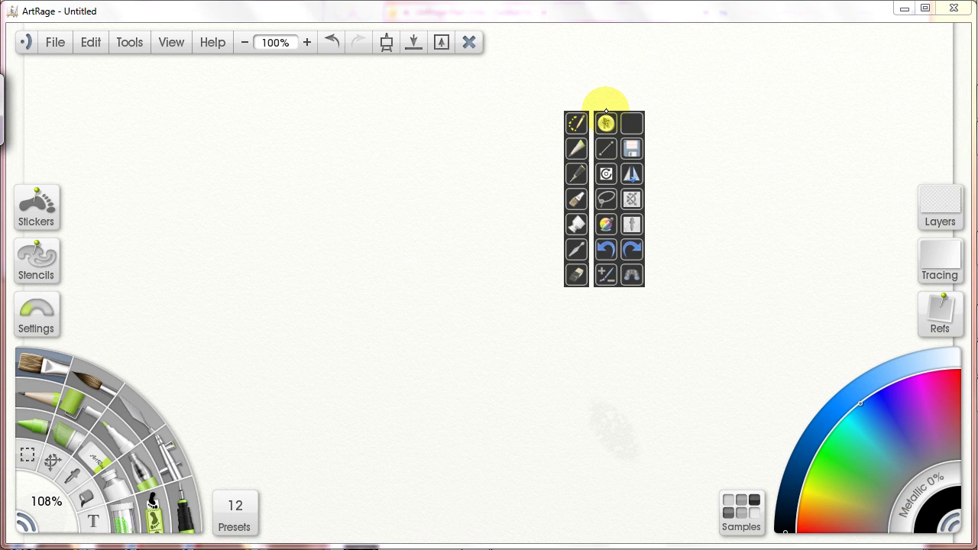
{"action": "left_click_drag", "start_coordinate": [627, 110], "coordinate": [647, 144]}
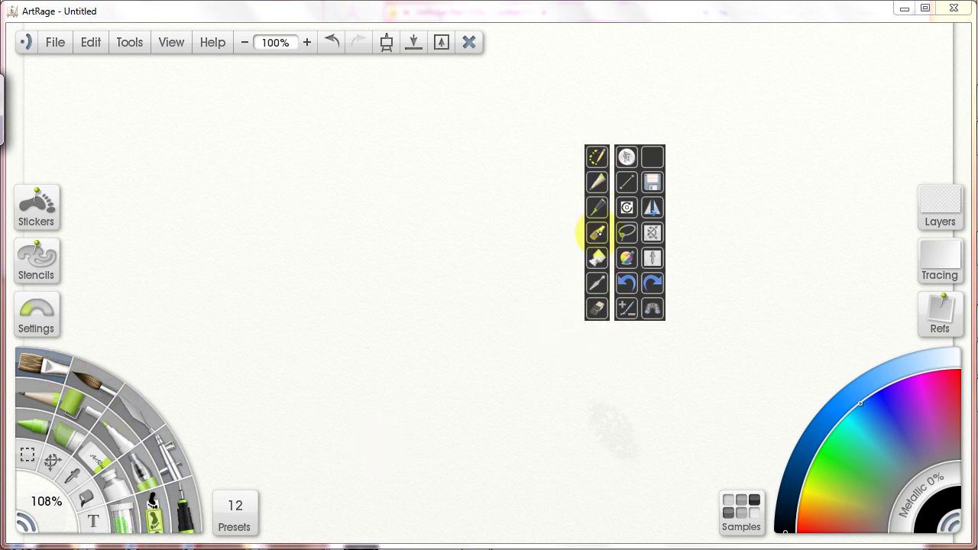
{"action": "left_click", "coordinate": [598, 233]}
{"action": "mouse_move", "coordinate": [497, 325]}
{"action": "left_mouse_down"}
{"action": "mouse_move", "coordinate": [460, 280]}
{"action": "mouse_move", "coordinate": [459, 321]}
{"action": "mouse_move", "coordinate": [477, 328]}
{"action": "left_mouse_up"}
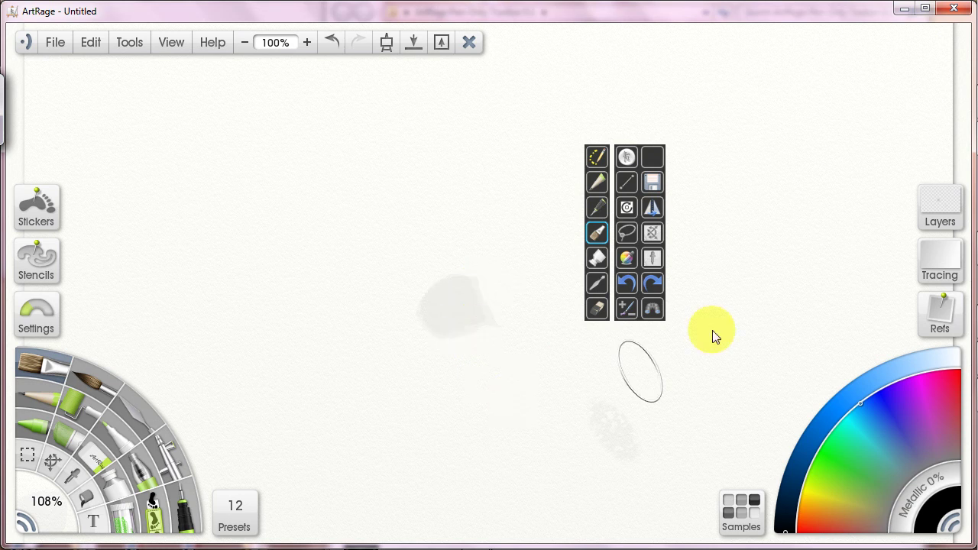
{"action": "left_click", "coordinate": [36, 315]}
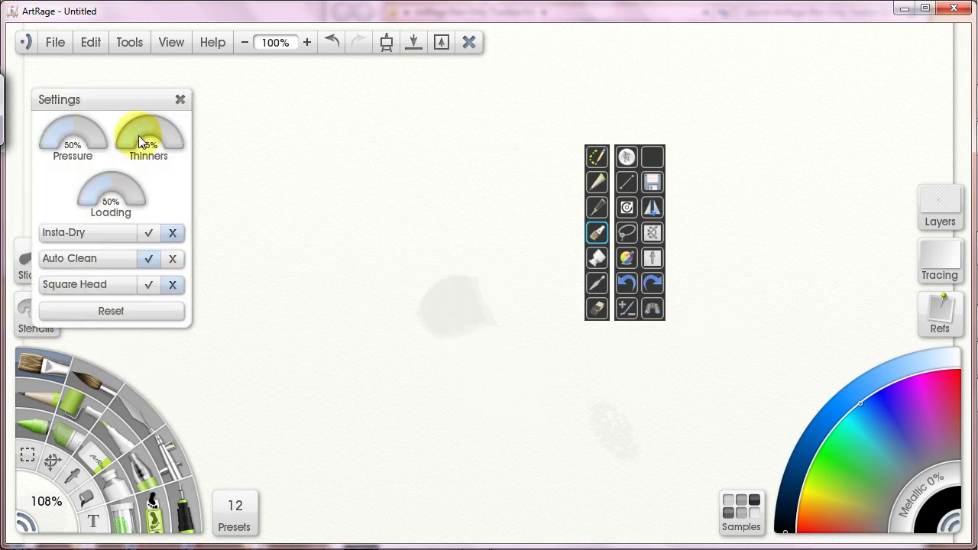
{"action": "left_click", "coordinate": [181, 100]}
{"action": "mouse_move", "coordinate": [416, 222]}
{"action": "left_mouse_down"}
{"action": "mouse_move", "coordinate": [470, 259]}
{"action": "mouse_move", "coordinate": [502, 321]}
{"action": "left_mouse_up"}
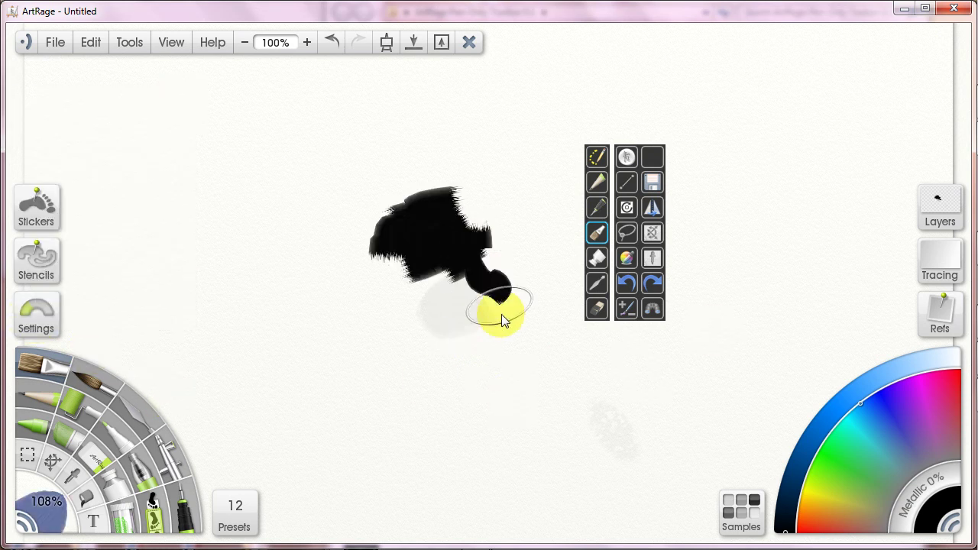
{"action": "left_click", "coordinate": [898, 423]}
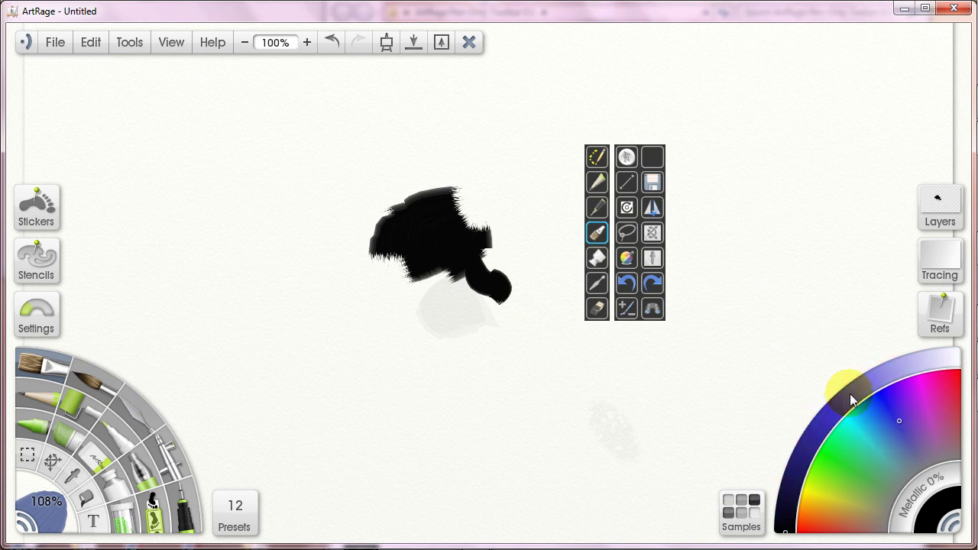
{"action": "left_click", "coordinate": [854, 401]}
{"action": "mouse_move", "coordinate": [489, 187]}
{"action": "left_mouse_down"}
{"action": "mouse_move", "coordinate": [472, 226]}
{"action": "mouse_move", "coordinate": [494, 224]}
{"action": "mouse_move", "coordinate": [535, 256]}
{"action": "left_mouse_up"}
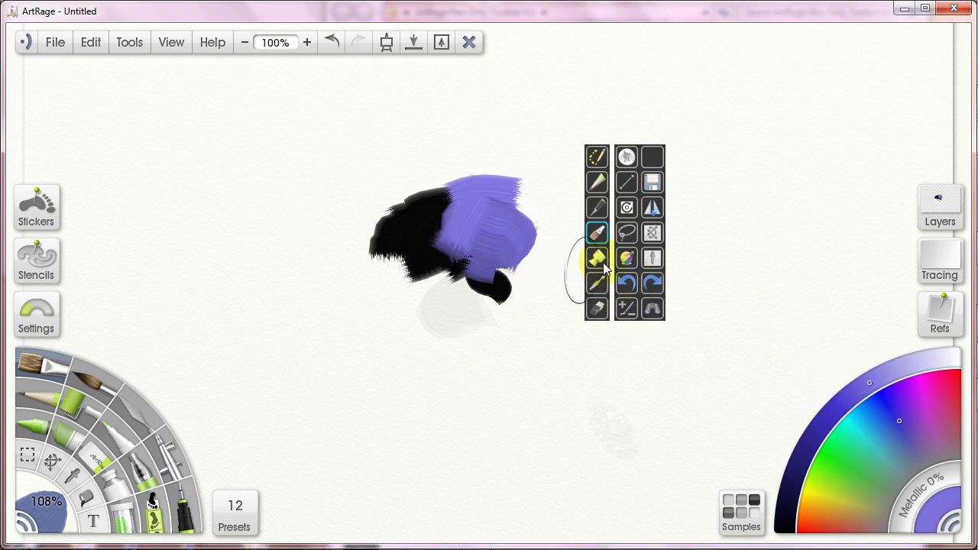
{"action": "left_click", "coordinate": [596, 257]}
{"action": "mouse_move", "coordinate": [453, 349]}
{"action": "left_mouse_down"}
{"action": "mouse_move", "coordinate": [521, 296]}
{"action": "mouse_move", "coordinate": [489, 363]}
{"action": "mouse_move", "coordinate": [519, 331]}
{"action": "mouse_move", "coordinate": [518, 361]}
{"action": "mouse_move", "coordinate": [552, 354]}
{"action": "left_mouse_up"}
{"action": "left_click", "coordinate": [597, 283]}
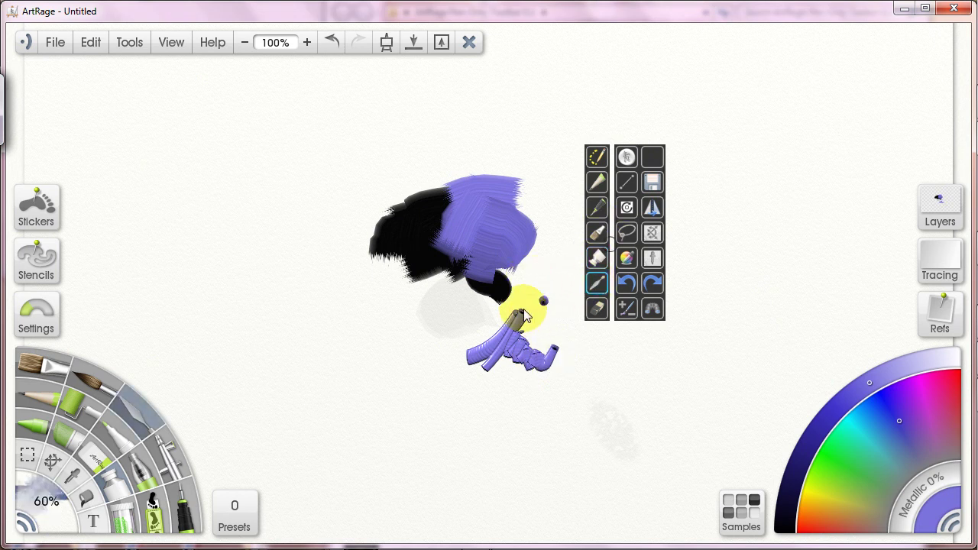
{"action": "mouse_move", "coordinate": [525, 316]}
{"action": "left_mouse_down"}
{"action": "mouse_move", "coordinate": [571, 321]}
{"action": "mouse_move", "coordinate": [528, 219]}
{"action": "mouse_move", "coordinate": [488, 197]}
{"action": "mouse_move", "coordinate": [506, 251]}
{"action": "mouse_move", "coordinate": [485, 279]}
{"action": "mouse_move", "coordinate": [524, 338]}
{"action": "left_mouse_up"}
{"action": "left_click_drag", "start_coordinate": [653, 156], "coordinate": [702, 132]}
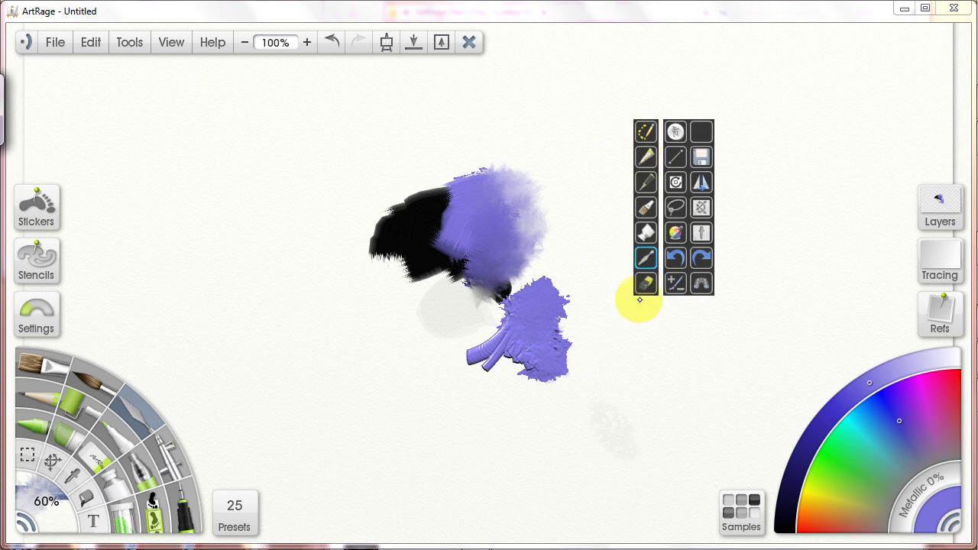
- Expand the floating toolbar, move it up and right, and smear paint down from the purple blob
{"action": "left_click", "coordinate": [675, 132]}
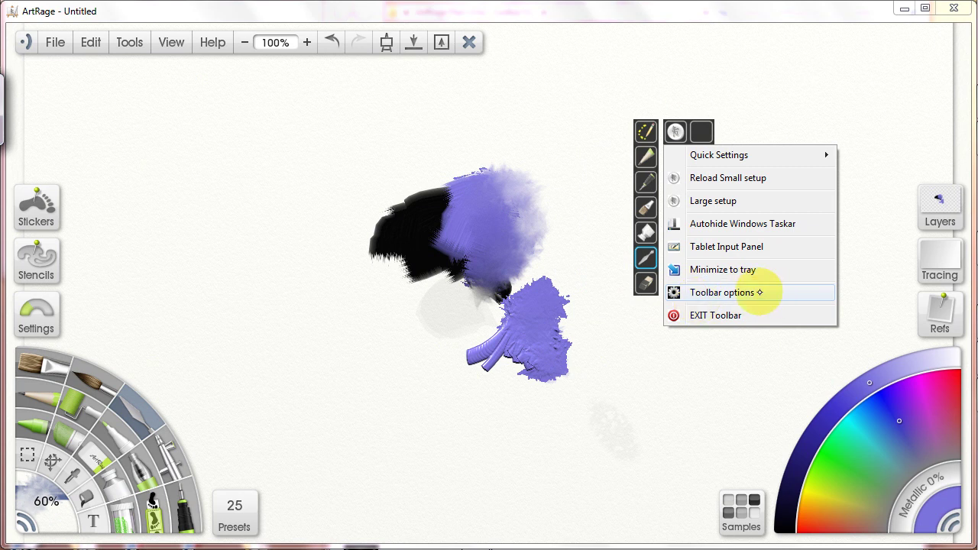
{"action": "left_click", "coordinate": [625, 226]}
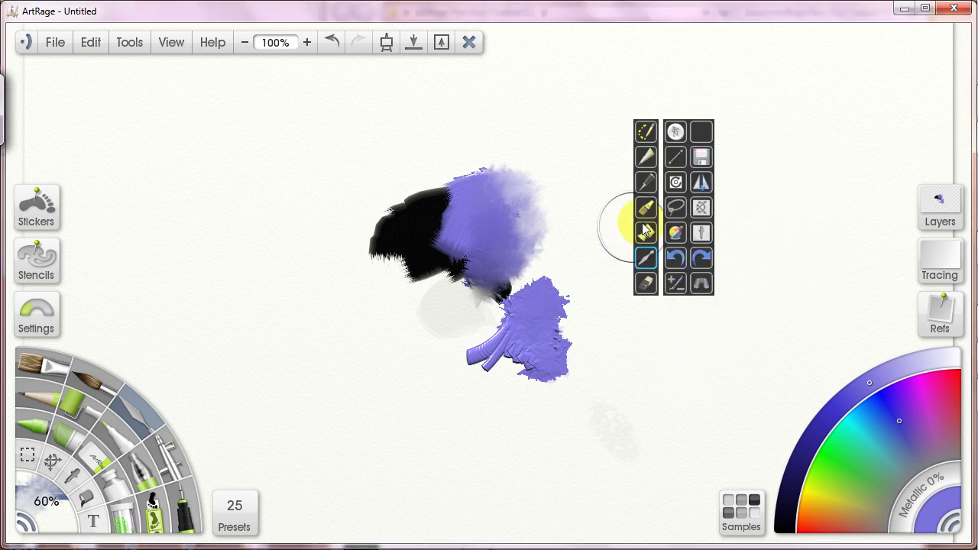
{"action": "left_click_drag", "start_coordinate": [675, 131], "coordinate": [715, 126]}
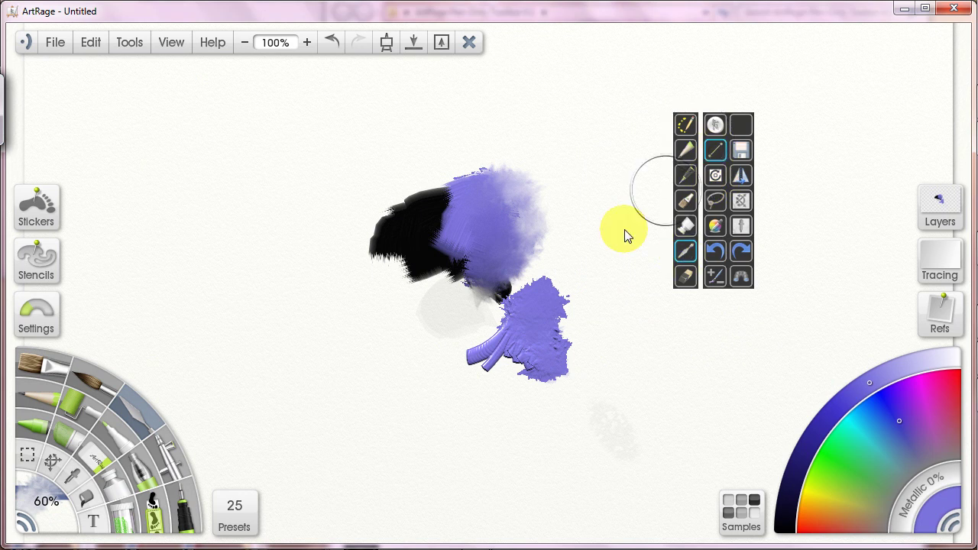
{"action": "mouse_move", "coordinate": [614, 435]}
{"action": "left_mouse_down"}
{"action": "mouse_move", "coordinate": [471, 211]}
{"action": "mouse_move", "coordinate": [577, 476]}
{"action": "mouse_move", "coordinate": [540, 442]}
{"action": "left_mouse_up"}
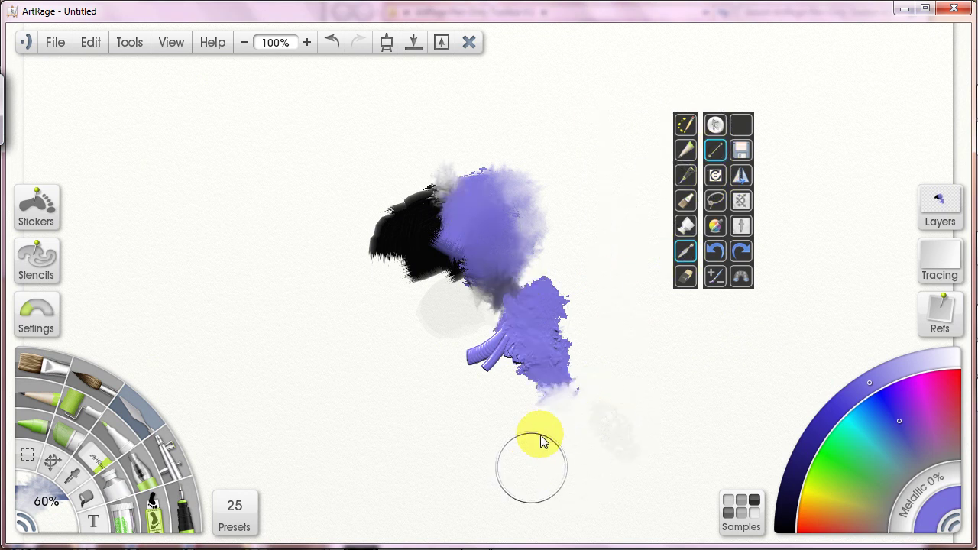
- Draw thin purple Pencil lines beside the blobs, testing undo and the straight-line toggle
{"action": "left_click", "coordinate": [39, 405]}
{"action": "left_click_drag", "start_coordinate": [576, 124], "coordinate": [662, 373]}
{"action": "left_click_drag", "start_coordinate": [267, 230], "coordinate": [528, 121]}
{"action": "mouse_move", "coordinate": [581, 145]}
{"action": "left_mouse_down"}
{"action": "mouse_move", "coordinate": [606, 393]}
{"action": "mouse_move", "coordinate": [605, 382]}
{"action": "left_mouse_up"}
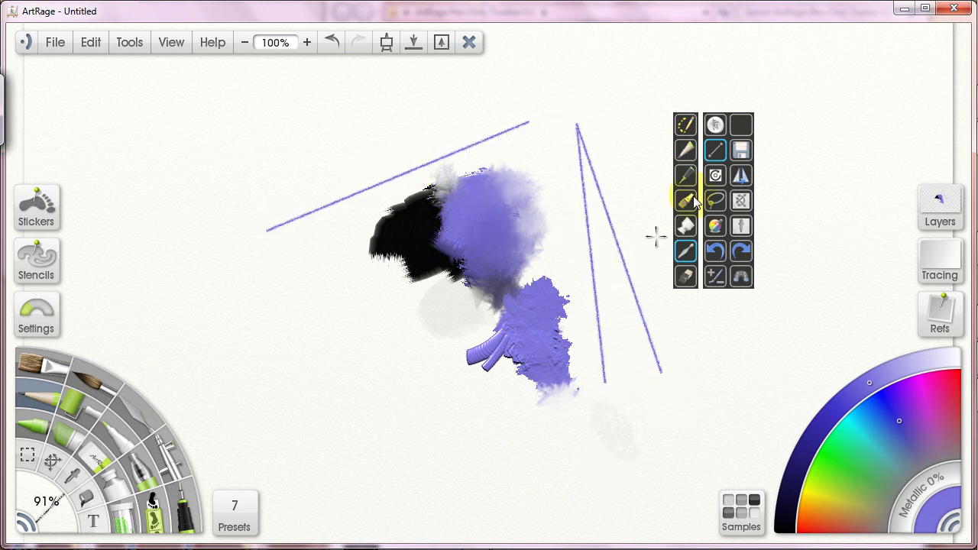
{"action": "left_click", "coordinate": [716, 256]}
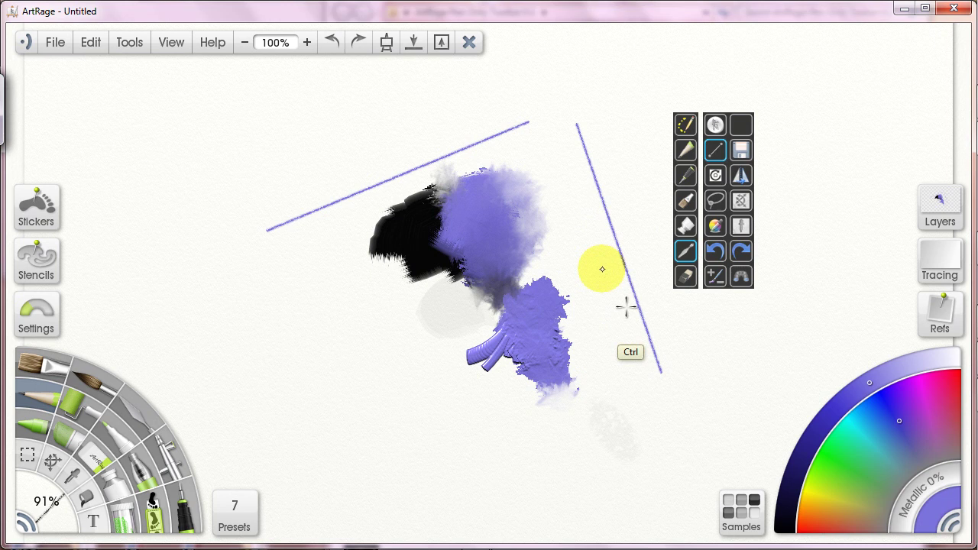
{"action": "left_click_drag", "start_coordinate": [575, 130], "coordinate": [608, 407]}
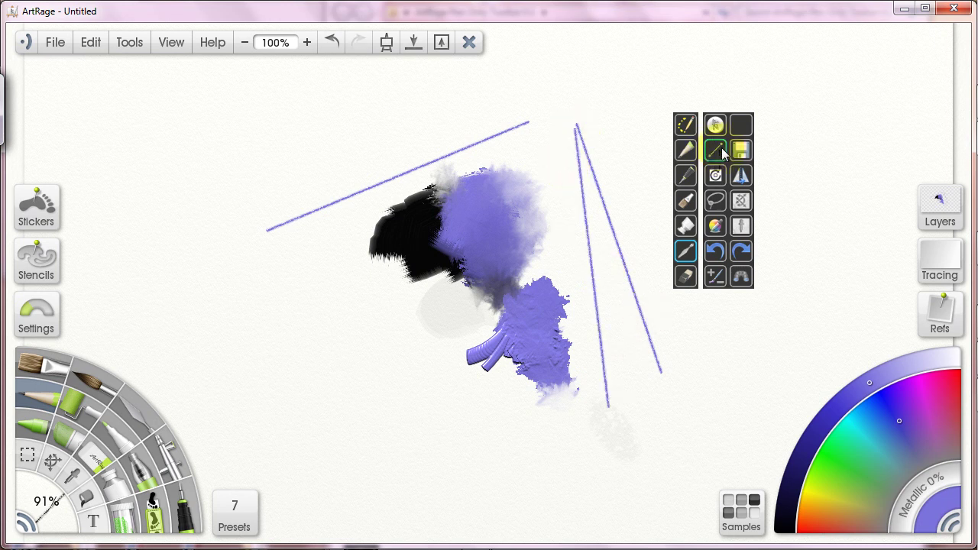
{"action": "left_click", "coordinate": [714, 151]}
{"action": "left_click_drag", "start_coordinate": [576, 124], "coordinate": [640, 376]}
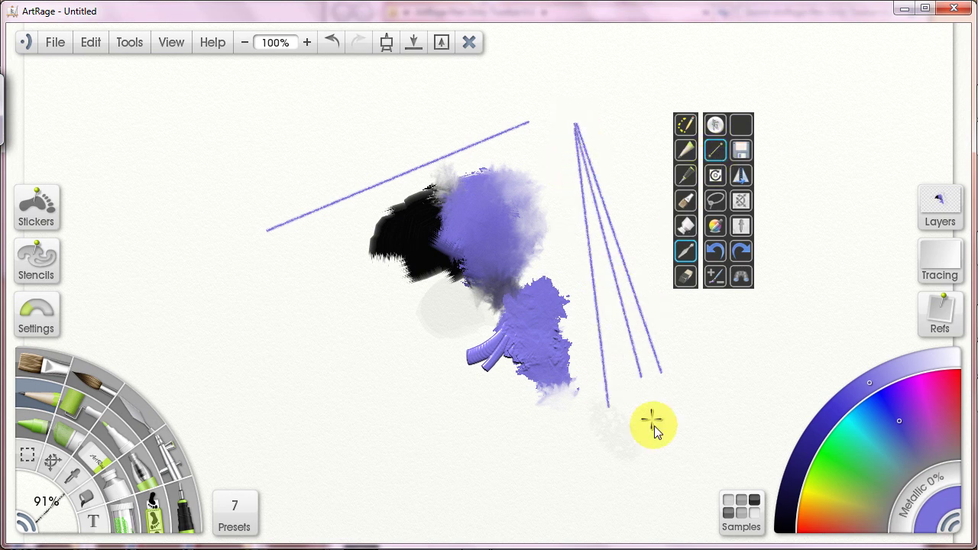
{"action": "left_click", "coordinate": [715, 252]}
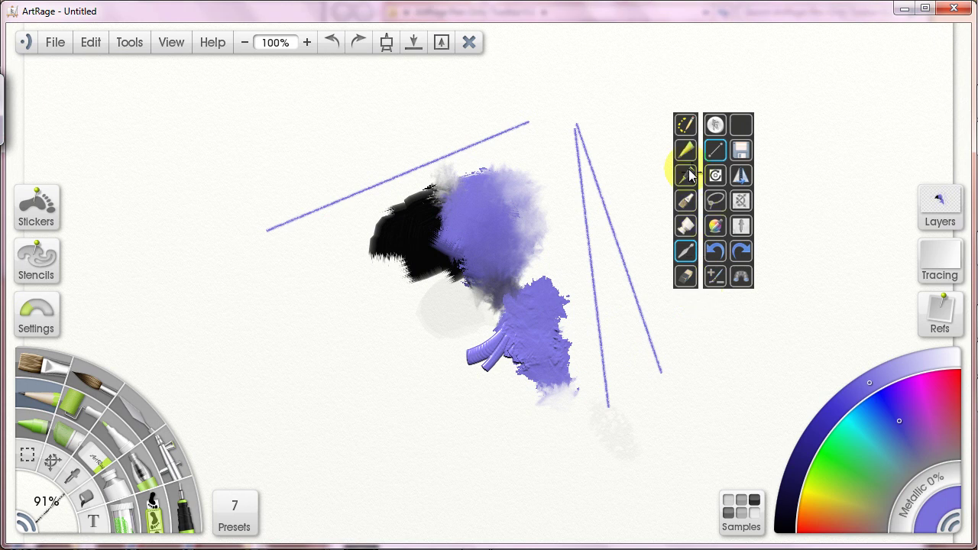
- With the Pen, draw a thick vertical line and a straight-edged purple triangle shape
{"action": "left_click", "coordinate": [685, 174]}
{"action": "left_click_drag", "start_coordinate": [567, 160], "coordinate": [584, 449]}
{"action": "left_click", "coordinate": [714, 151]}
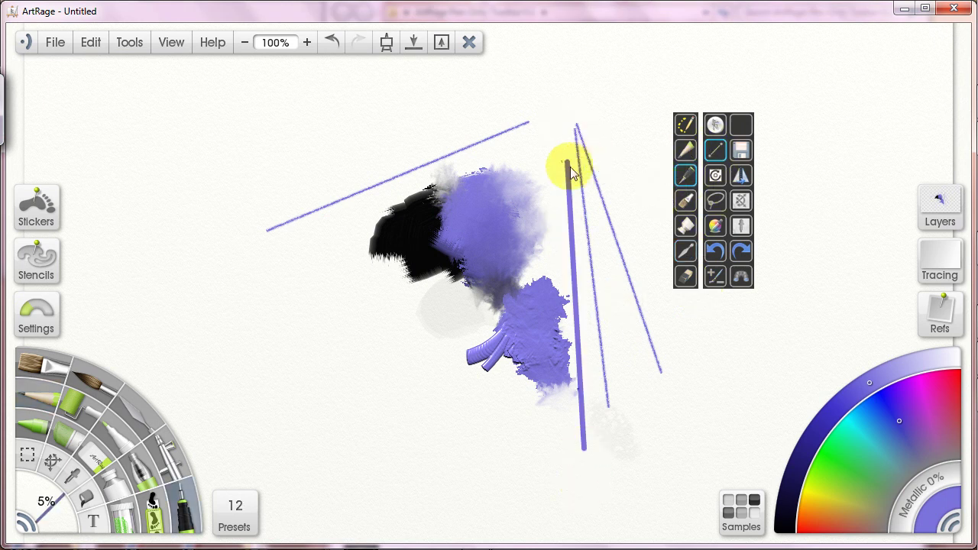
{"action": "left_click_drag", "start_coordinate": [563, 161], "coordinate": [644, 155]}
{"action": "left_click_drag", "start_coordinate": [565, 164], "coordinate": [648, 276]}
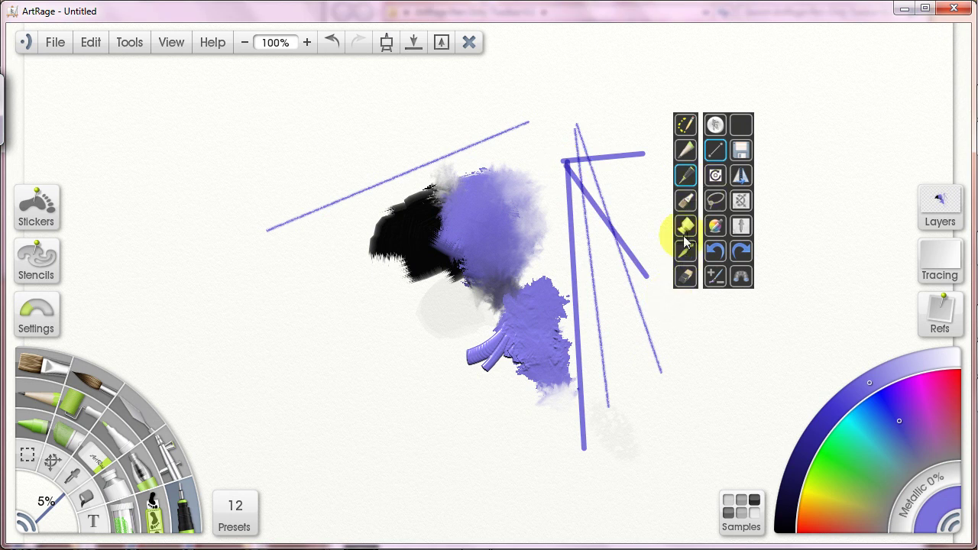
{"action": "mouse_move", "coordinate": [644, 155]}
{"action": "left_mouse_down"}
{"action": "mouse_move", "coordinate": [644, 236]}
{"action": "mouse_move", "coordinate": [649, 277]}
{"action": "left_mouse_up"}
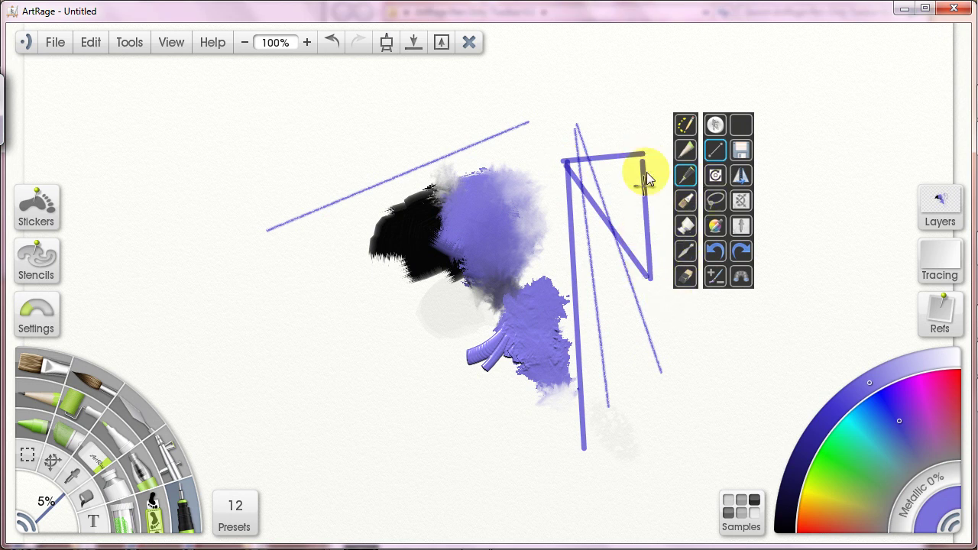
{"action": "left_click_drag", "start_coordinate": [643, 154], "coordinate": [598, 208]}
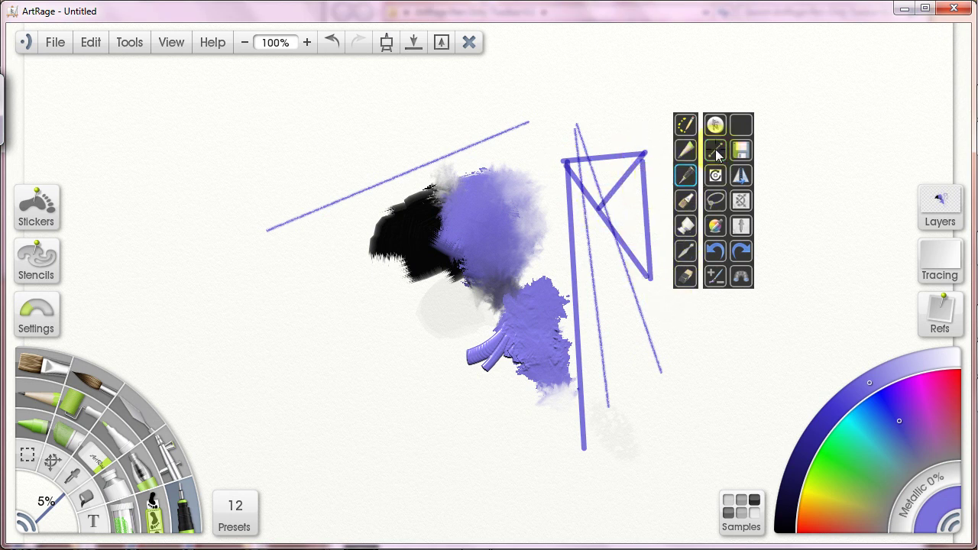
{"action": "left_click", "coordinate": [685, 150]}
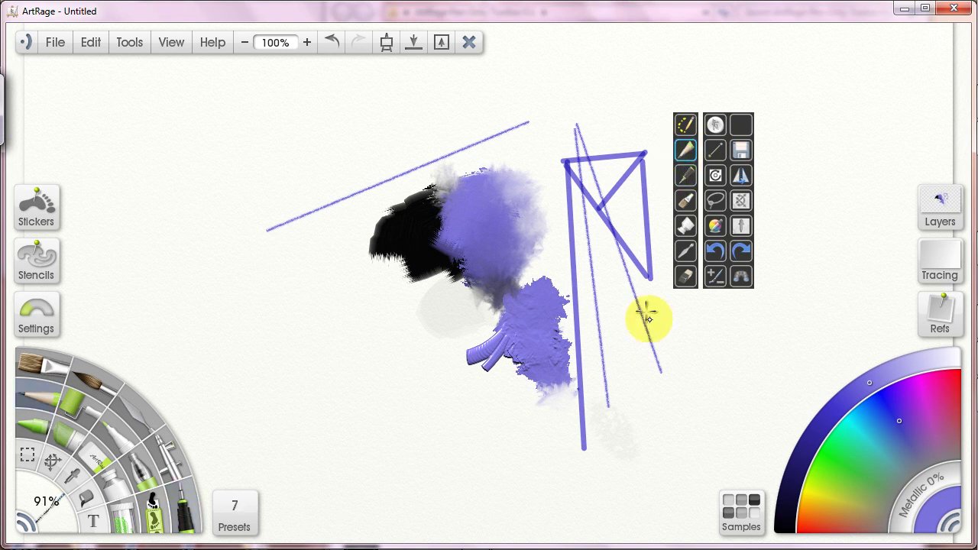
{"action": "left_click_drag", "start_coordinate": [647, 316], "coordinate": [565, 401]}
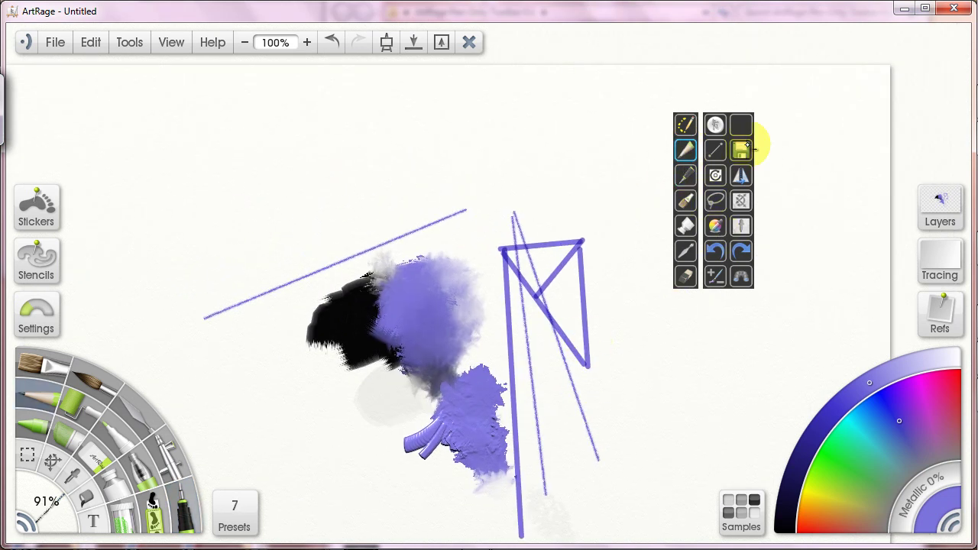
{"action": "left_click", "coordinate": [741, 149]}
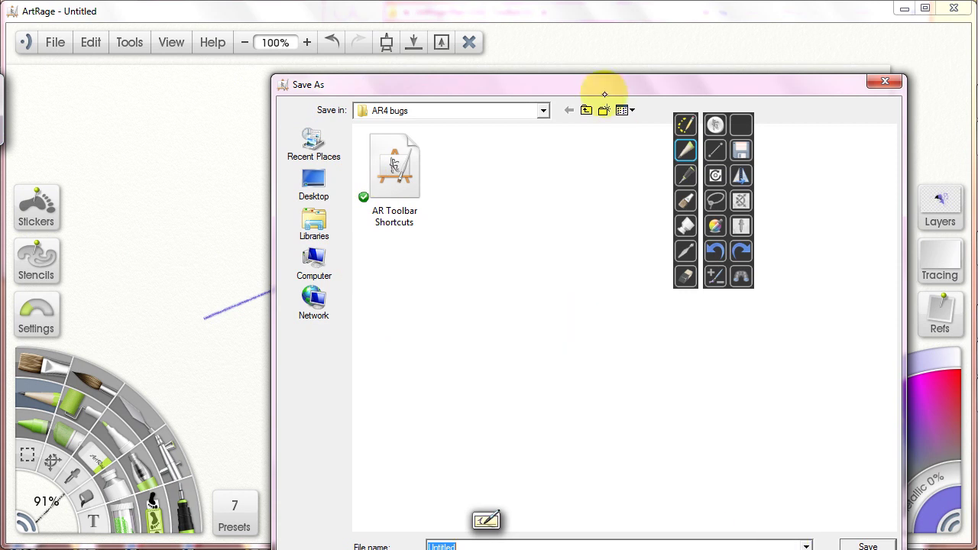
{"action": "left_click_drag", "start_coordinate": [602, 82], "coordinate": [523, 37]}
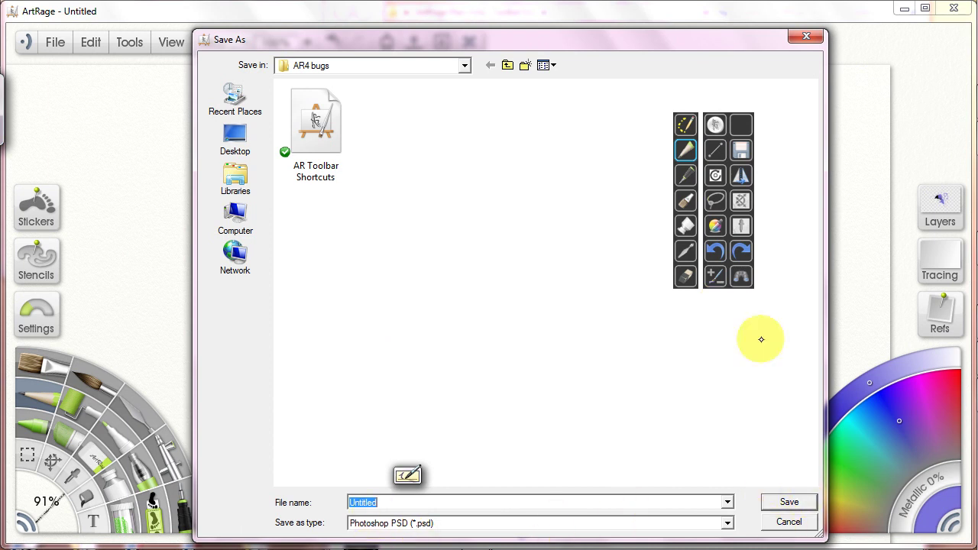
{"action": "left_click", "coordinate": [787, 521]}
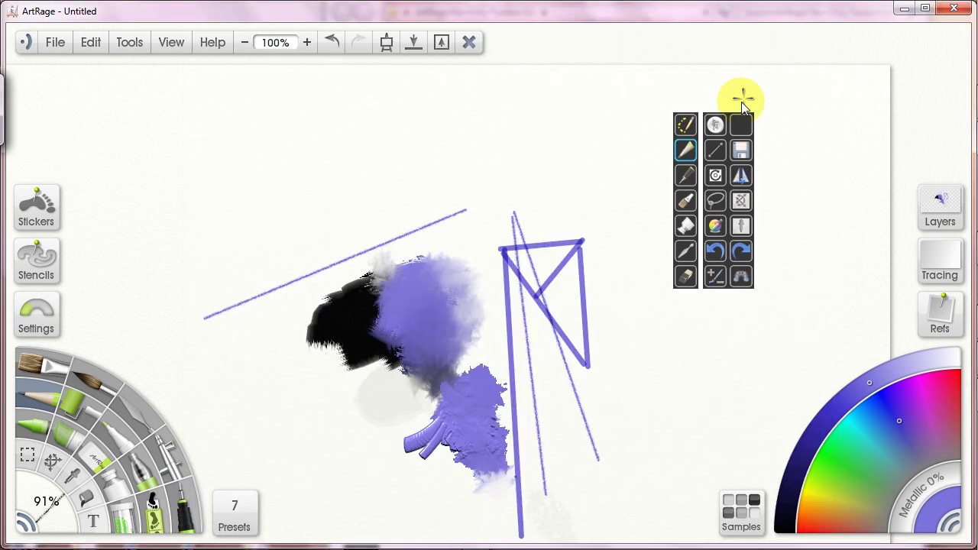
{"action": "left_click", "coordinate": [741, 150]}
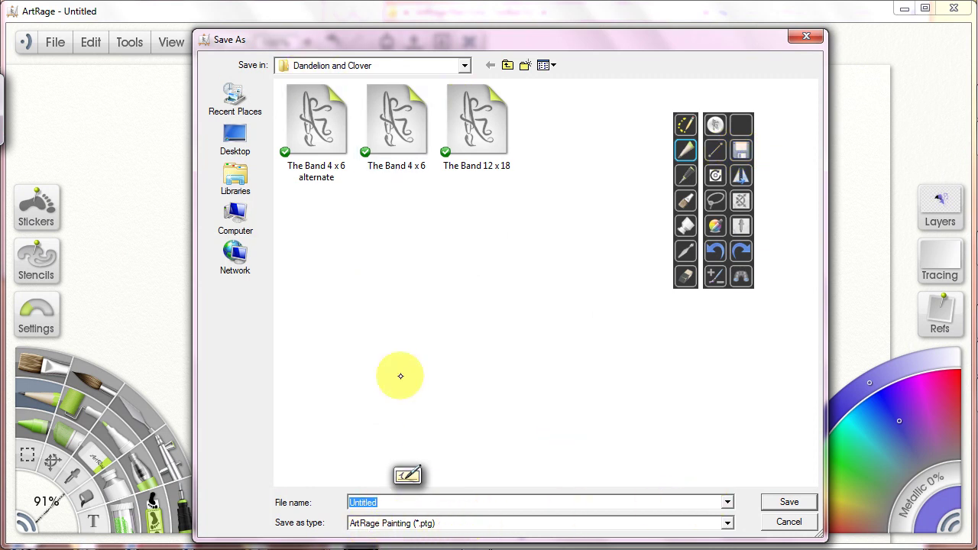
{"action": "left_click", "coordinate": [789, 522]}
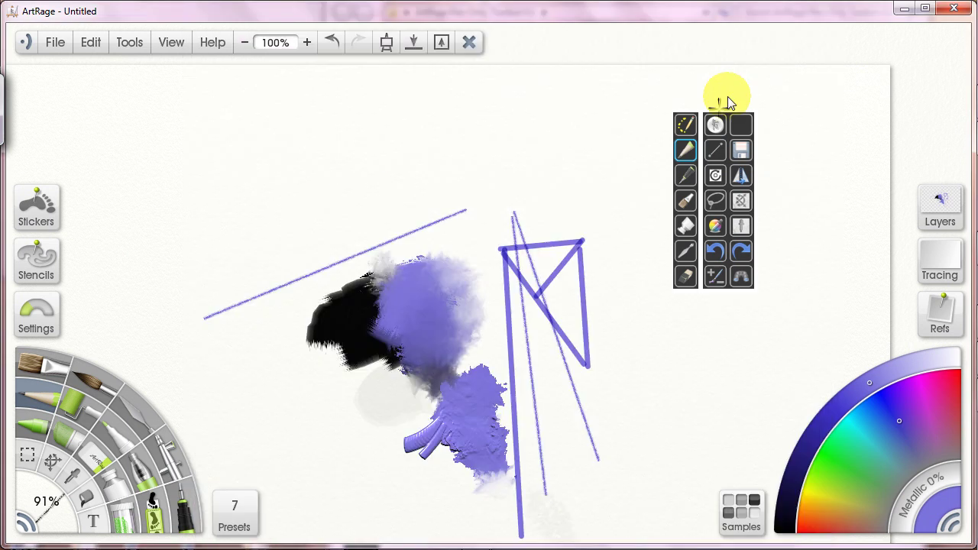
{"action": "left_click", "coordinate": [741, 152]}
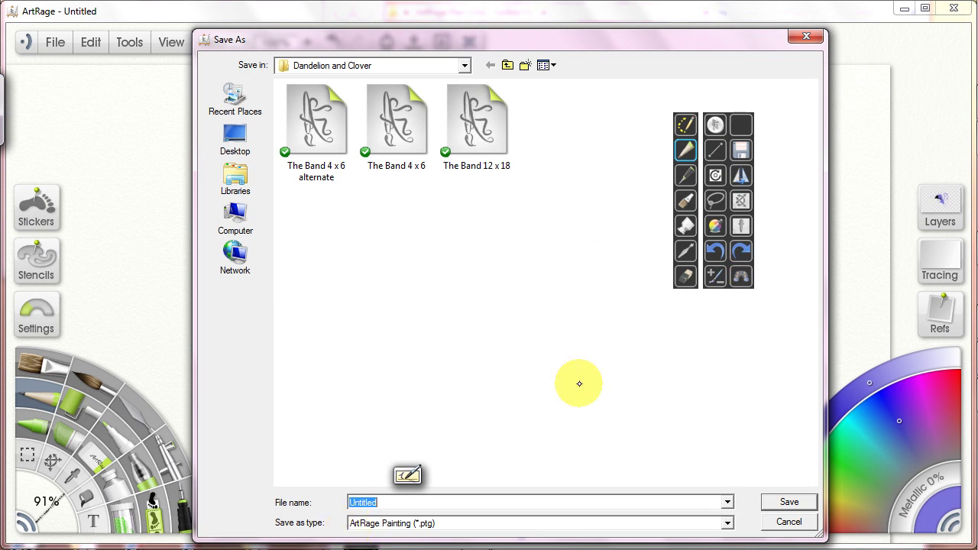
{"action": "left_click", "coordinate": [806, 36]}
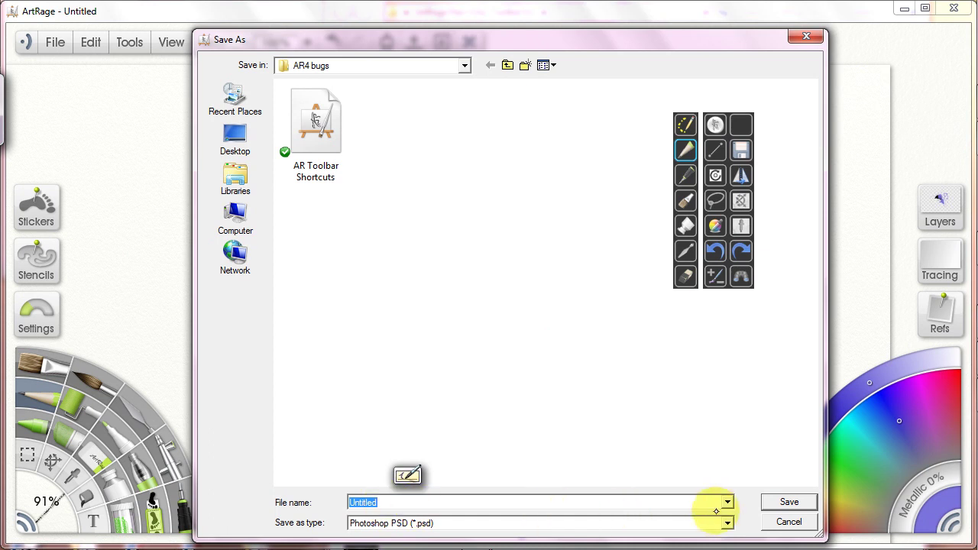
{"action": "left_click", "coordinate": [804, 36]}
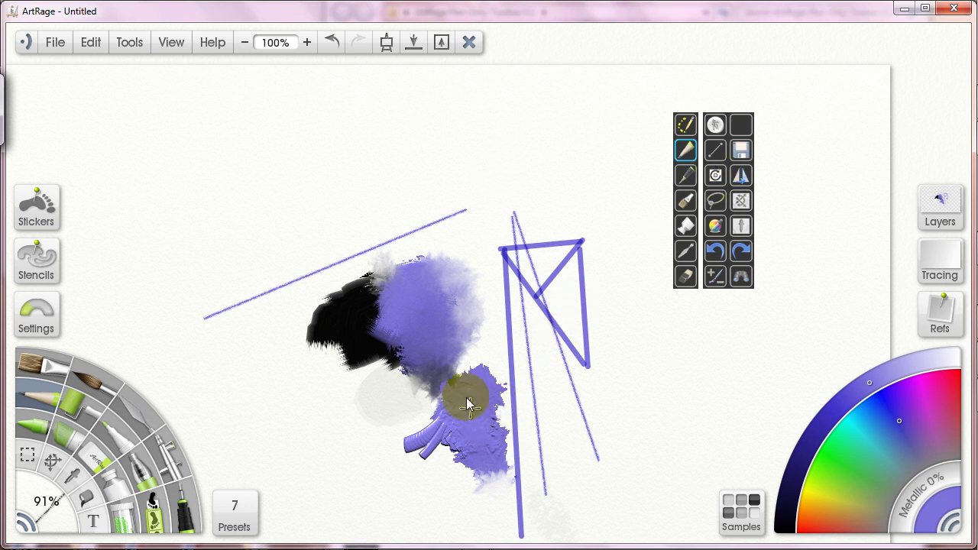
- Rotate the canvas about 20°, scribble short pencil hatch strokes above the triangle, then reset rotation
{"action": "mouse_move", "coordinate": [463, 397]}
{"action": "left_mouse_down"}
{"action": "mouse_move", "coordinate": [492, 161]}
{"action": "mouse_move", "coordinate": [481, 432]}
{"action": "mouse_move", "coordinate": [476, 144]}
{"action": "mouse_move", "coordinate": [484, 408]}
{"action": "mouse_move", "coordinate": [497, 220]}
{"action": "mouse_move", "coordinate": [553, 219]}
{"action": "mouse_move", "coordinate": [509, 340]}
{"action": "mouse_move", "coordinate": [424, 189]}
{"action": "mouse_move", "coordinate": [527, 294]}
{"action": "mouse_move", "coordinate": [518, 293]}
{"action": "mouse_move", "coordinate": [555, 285]}
{"action": "left_mouse_up"}
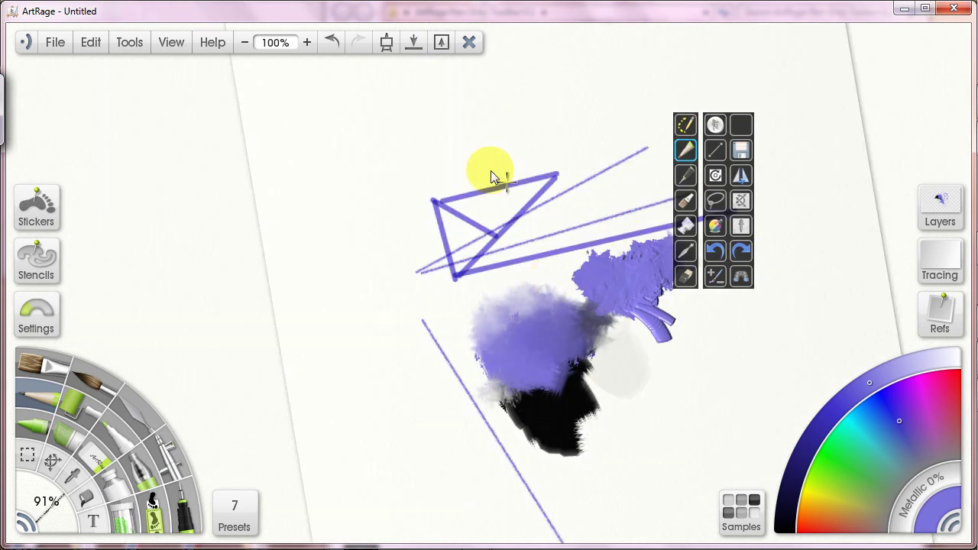
{"action": "left_click_drag", "start_coordinate": [441, 165], "coordinate": [463, 113]}
{"action": "left_click_drag", "start_coordinate": [452, 158], "coordinate": [472, 122]}
{"action": "mouse_move", "coordinate": [464, 151]}
{"action": "left_mouse_down"}
{"action": "mouse_move", "coordinate": [491, 166]}
{"action": "mouse_move", "coordinate": [517, 149]}
{"action": "left_mouse_up"}
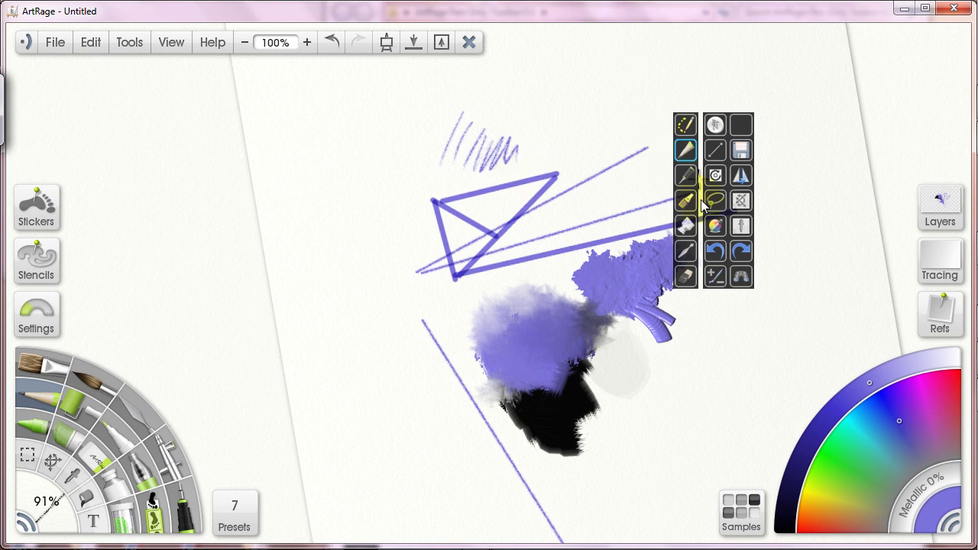
{"action": "left_click", "coordinate": [716, 177]}
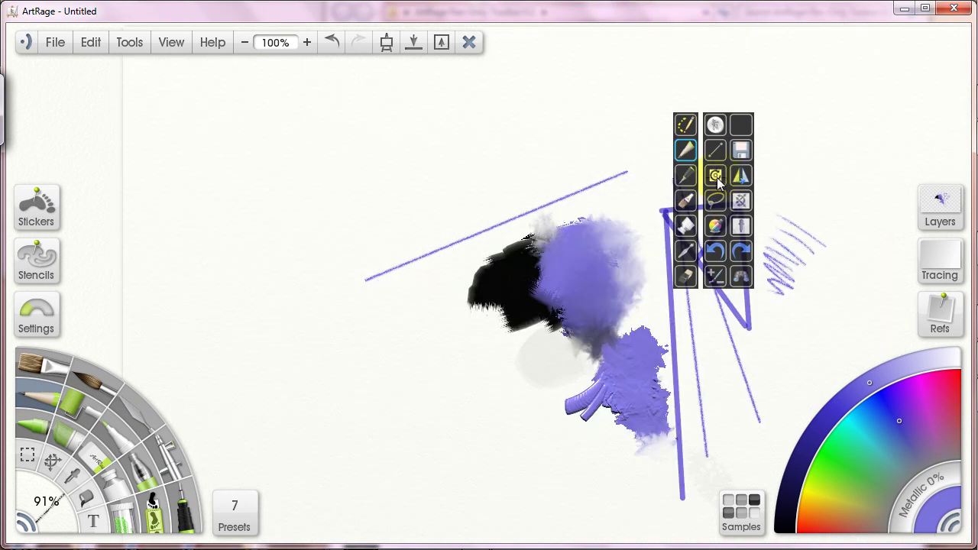
{"action": "left_click_drag", "start_coordinate": [593, 219], "coordinate": [359, 258]}
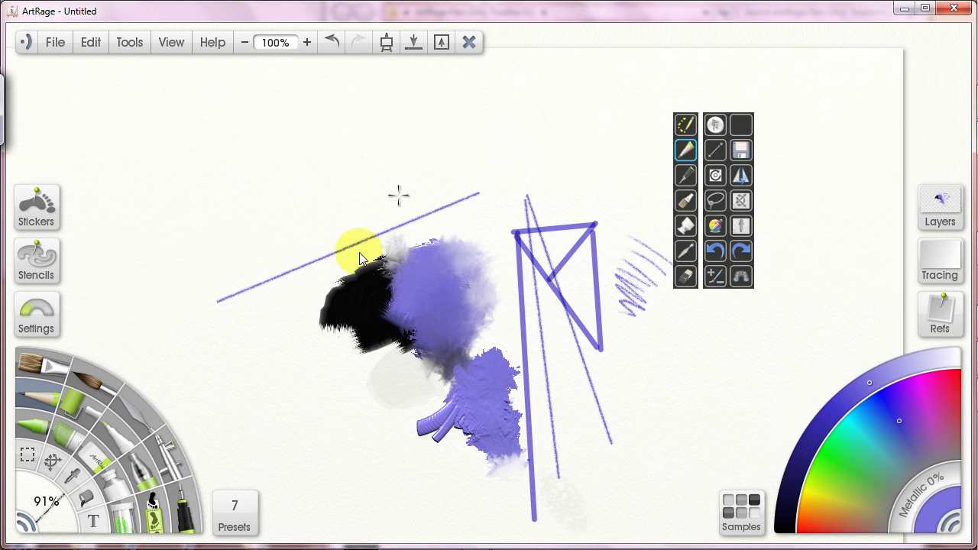
- Mirror the canvas view horizontally and flip it vertically, restoring it after each flip
{"action": "left_click", "coordinate": [740, 182]}
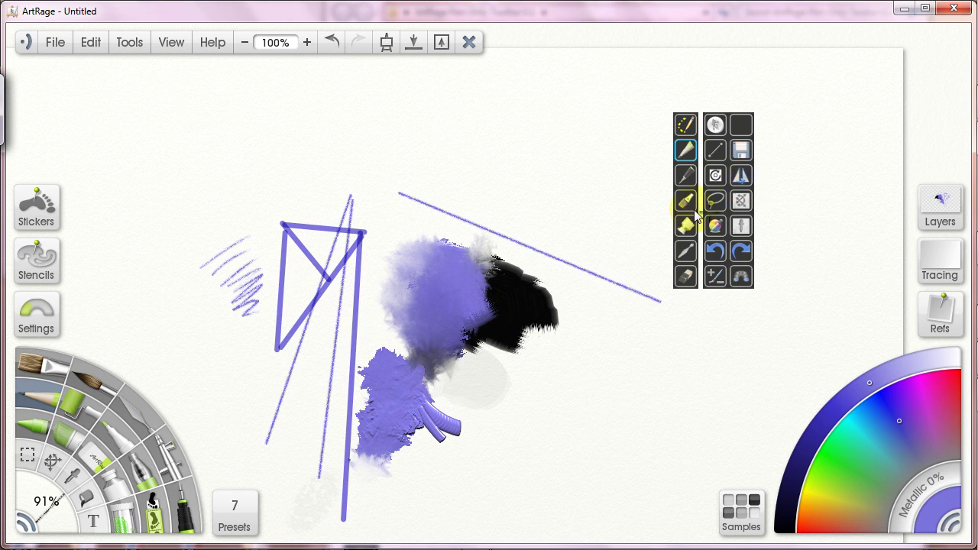
{"action": "left_click", "coordinate": [741, 177]}
{"action": "left_click", "coordinate": [744, 181]}
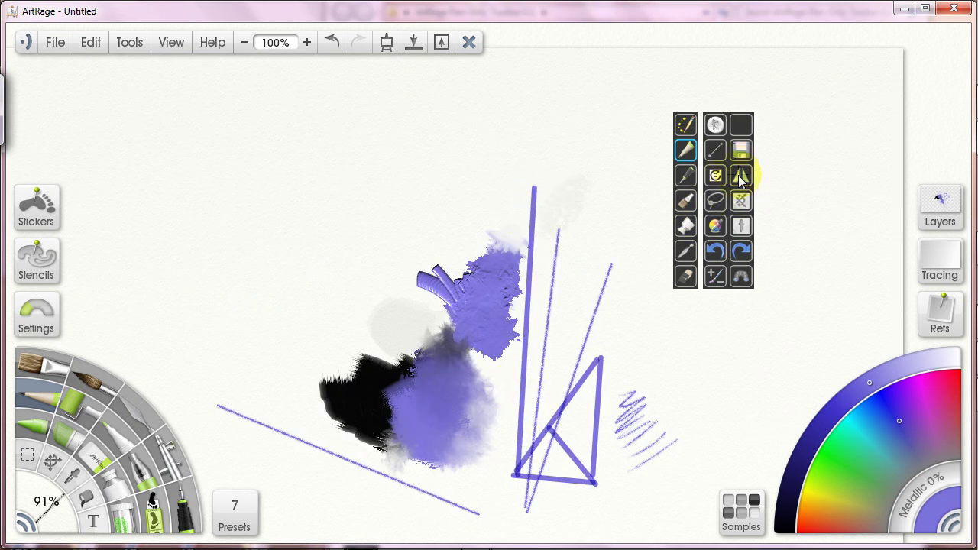
{"action": "left_click", "coordinate": [740, 177]}
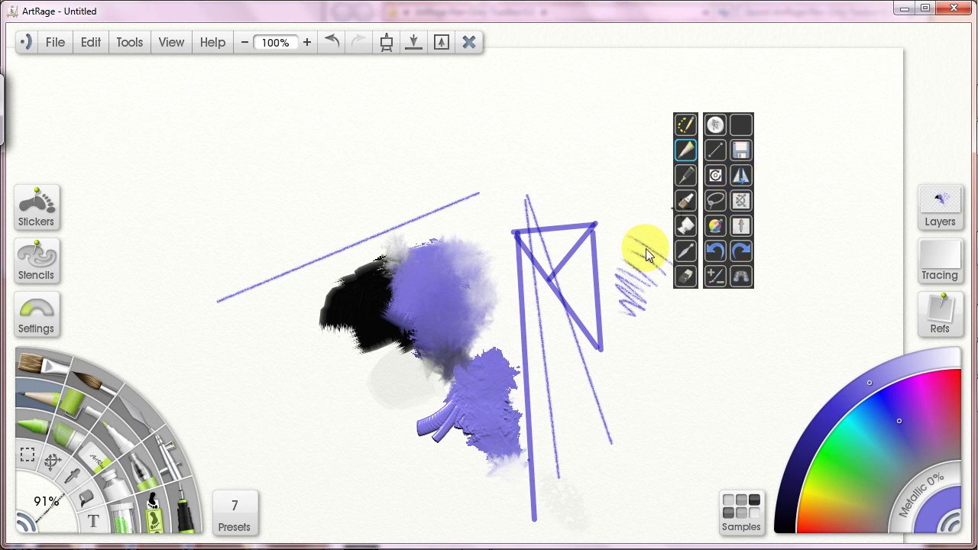
- Enter Clear Canvas Mode with Tab, repeat the vertical and horizontal flips, and choose lasso selection
{"action": "key", "text": "Tab"}
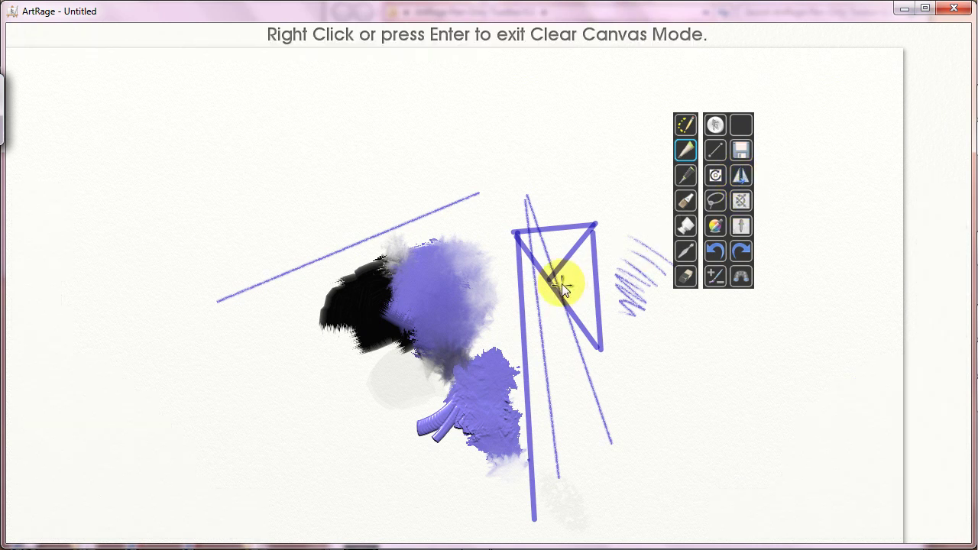
{"action": "left_click", "coordinate": [742, 177]}
{"action": "left_click", "coordinate": [744, 178]}
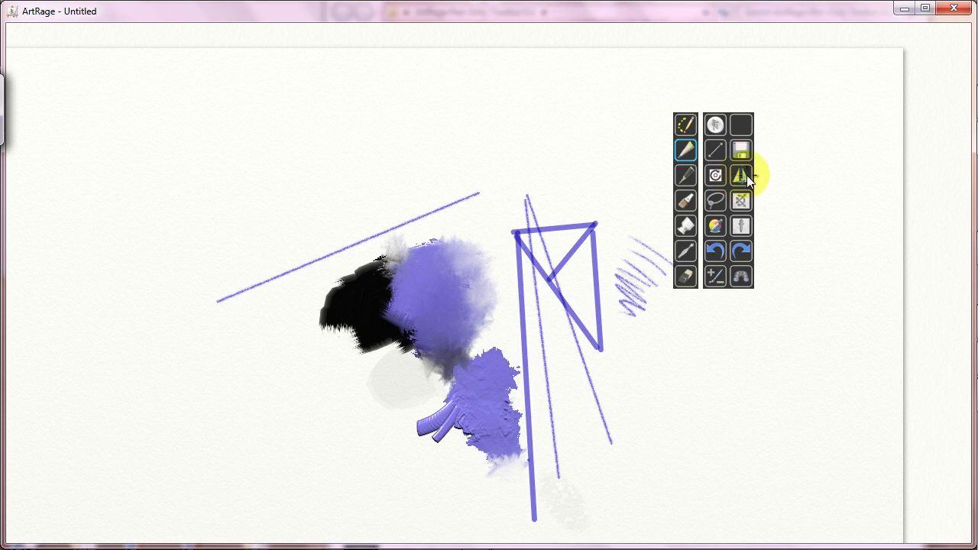
{"action": "left_click", "coordinate": [746, 175]}
{"action": "left_click", "coordinate": [745, 178]}
{"action": "left_click", "coordinate": [744, 182]}
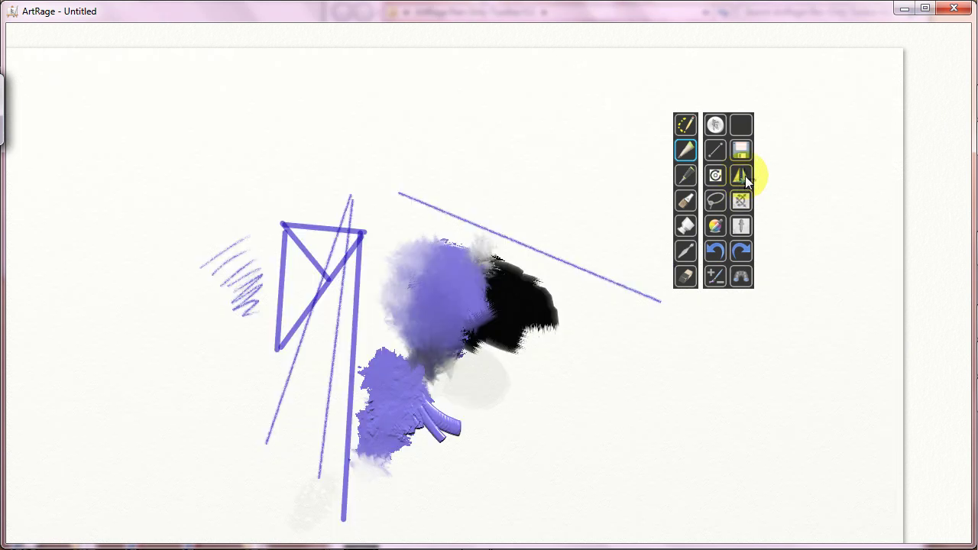
{"action": "left_click", "coordinate": [745, 178]}
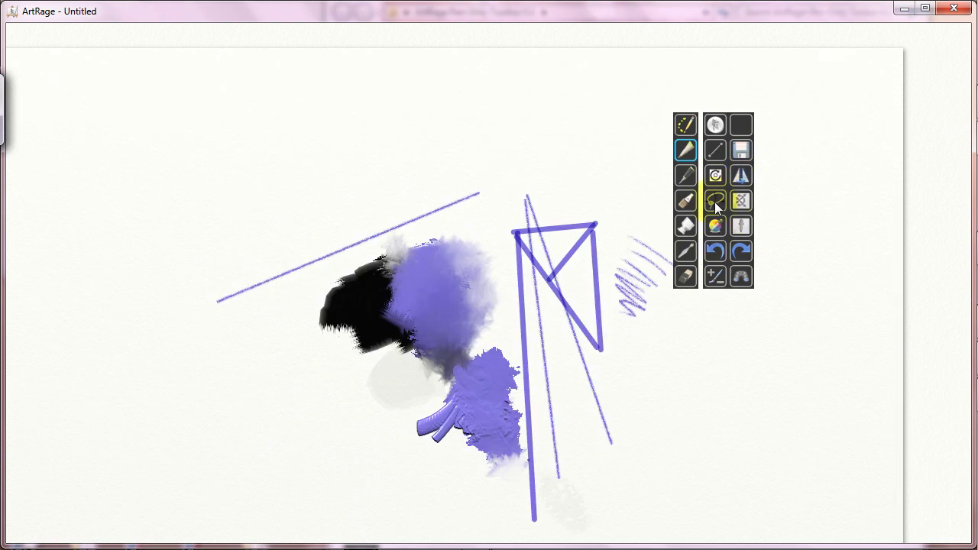
{"action": "left_click", "coordinate": [715, 201]}
- Lasso-select the triangle strokes, replacing an earlier selection of the diagonal line
{"action": "left_click_drag", "start_coordinate": [382, 293], "coordinate": [191, 284]}
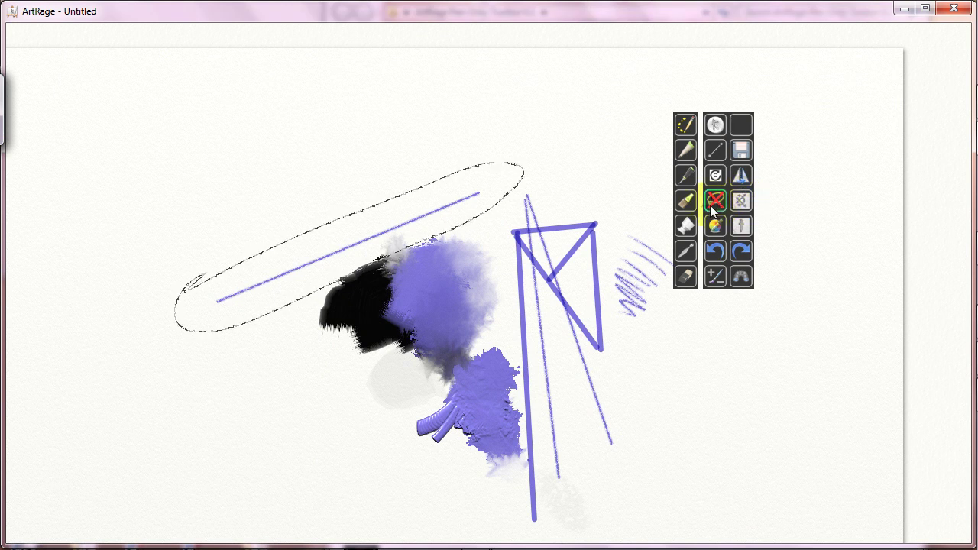
{"action": "left_click", "coordinate": [747, 210]}
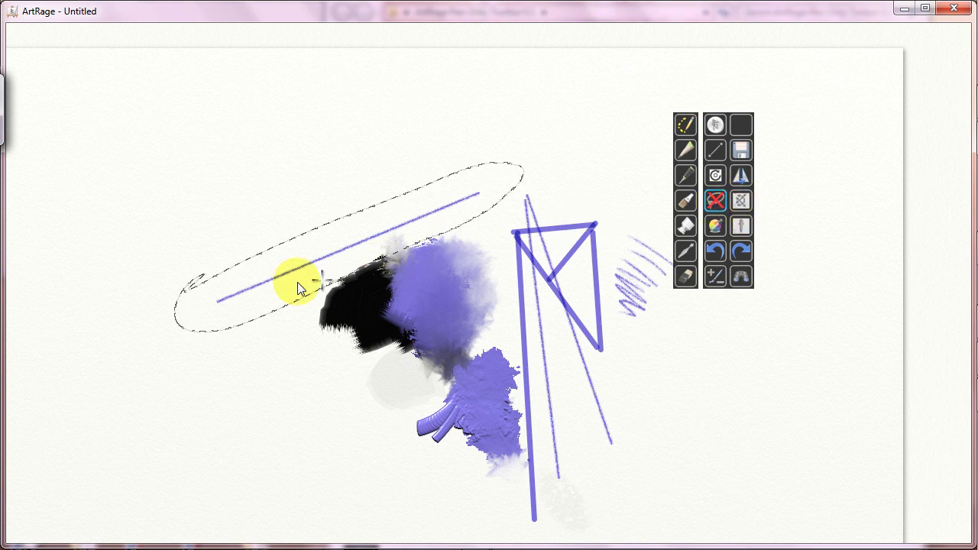
{"action": "mouse_move", "coordinate": [552, 200]}
{"action": "left_mouse_down"}
{"action": "mouse_move", "coordinate": [501, 261]}
{"action": "mouse_move", "coordinate": [494, 423]}
{"action": "mouse_move", "coordinate": [513, 530]}
{"action": "mouse_move", "coordinate": [561, 386]}
{"action": "left_mouse_up"}
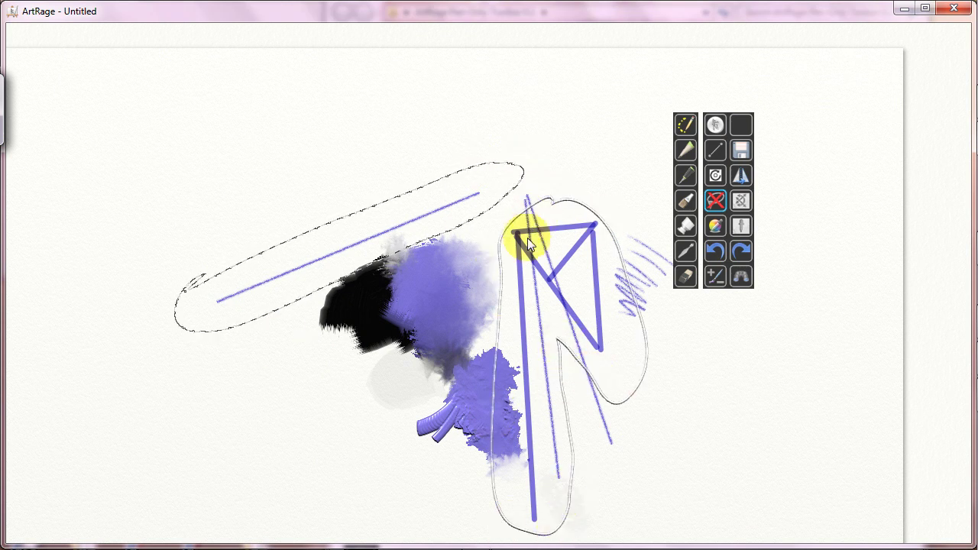
{"action": "left_click_drag", "start_coordinate": [527, 237], "coordinate": [529, 238]}
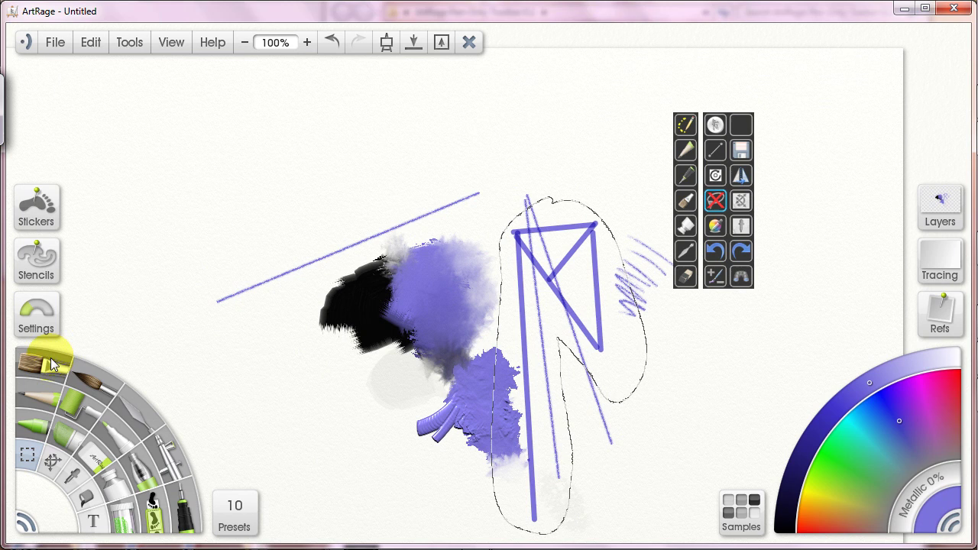
- Set the selection Mode to Add, then add the long diagonal line and black blob
{"action": "left_click", "coordinate": [36, 314]}
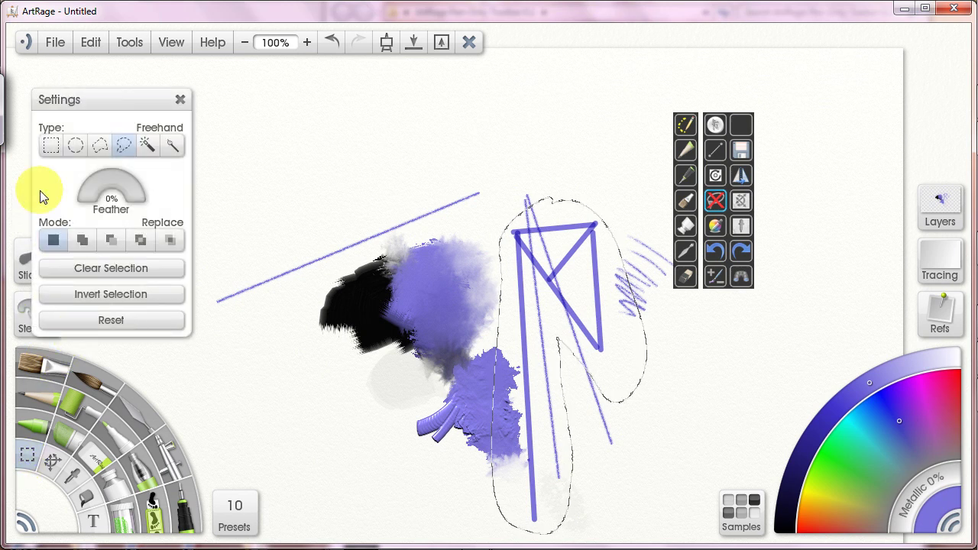
{"action": "left_click", "coordinate": [83, 240]}
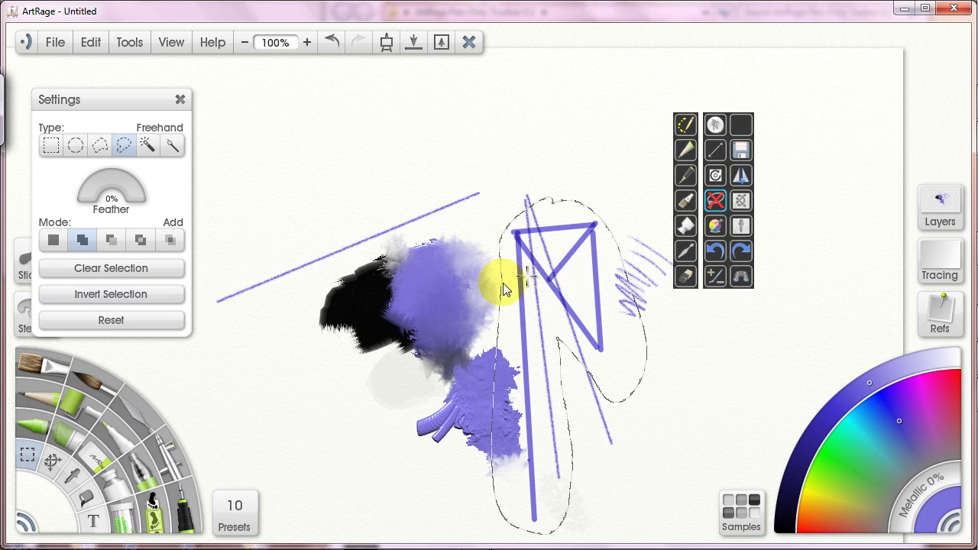
{"action": "mouse_move", "coordinate": [504, 288]}
{"action": "left_mouse_down"}
{"action": "mouse_move", "coordinate": [278, 291]}
{"action": "mouse_move", "coordinate": [272, 247]}
{"action": "mouse_move", "coordinate": [519, 187]}
{"action": "left_mouse_up"}
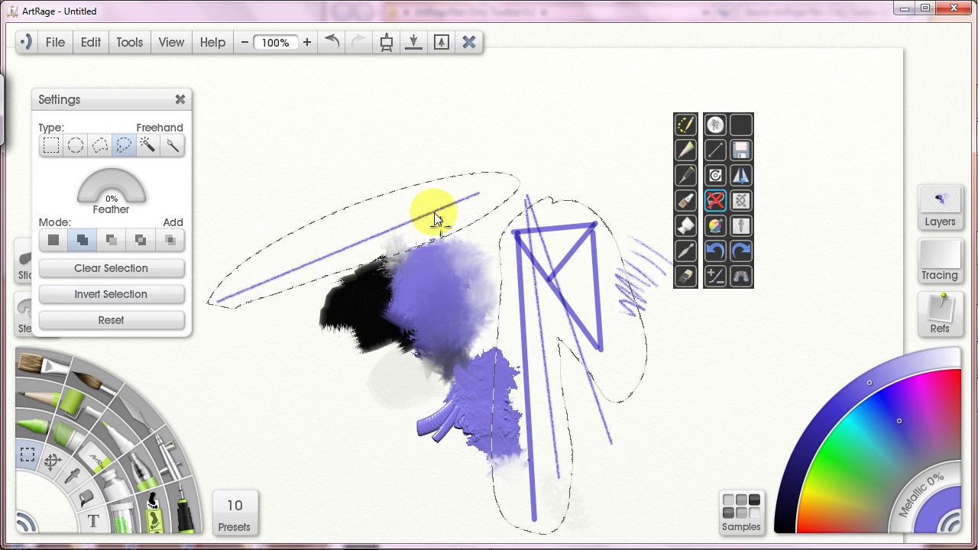
{"action": "left_click", "coordinate": [181, 101]}
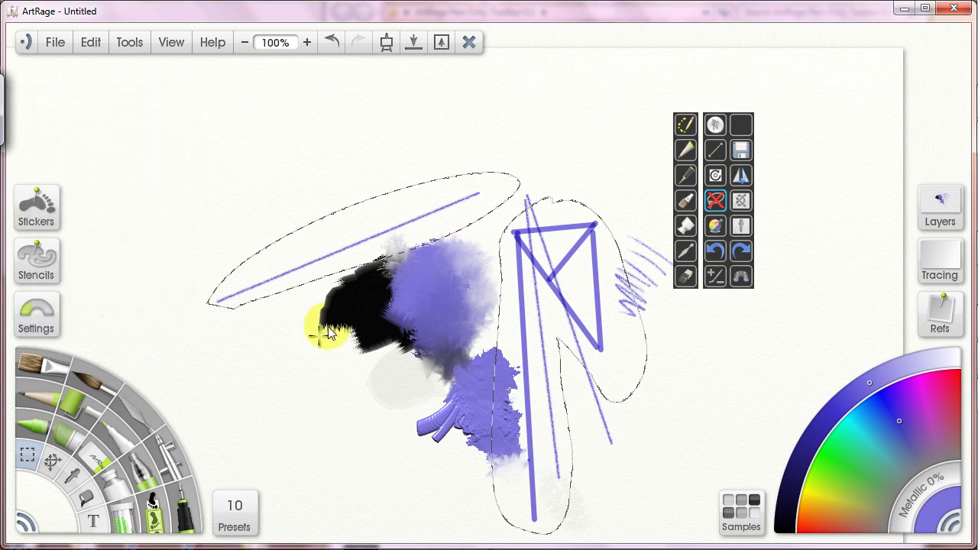
{"action": "mouse_move", "coordinate": [327, 332]}
{"action": "left_mouse_down"}
{"action": "mouse_move", "coordinate": [327, 293]}
{"action": "mouse_move", "coordinate": [382, 371]}
{"action": "mouse_move", "coordinate": [373, 280]}
{"action": "mouse_move", "coordinate": [332, 273]}
{"action": "left_mouse_up"}
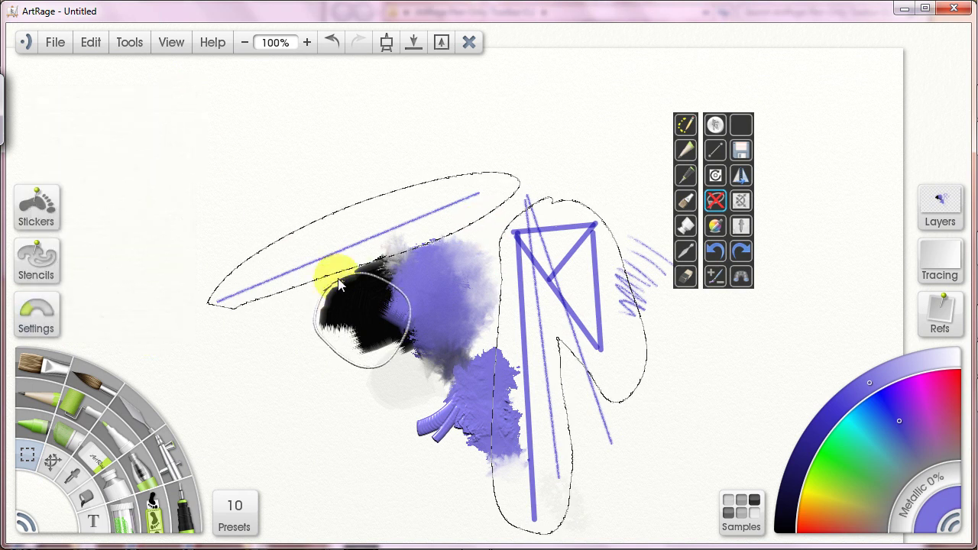
{"action": "left_click", "coordinate": [740, 200]}
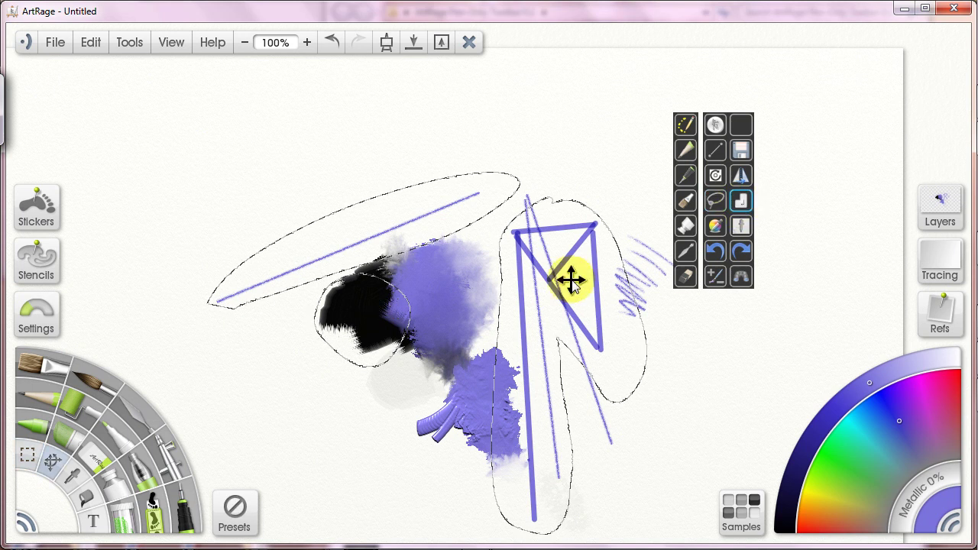
- Move the selected strokes up, rotate them clockwise by a corner handle, and apply the transform
{"action": "mouse_move", "coordinate": [572, 280]}
{"action": "left_mouse_down"}
{"action": "mouse_move", "coordinate": [574, 218]}
{"action": "mouse_move", "coordinate": [557, 201]}
{"action": "mouse_move", "coordinate": [443, 181]}
{"action": "left_mouse_up"}
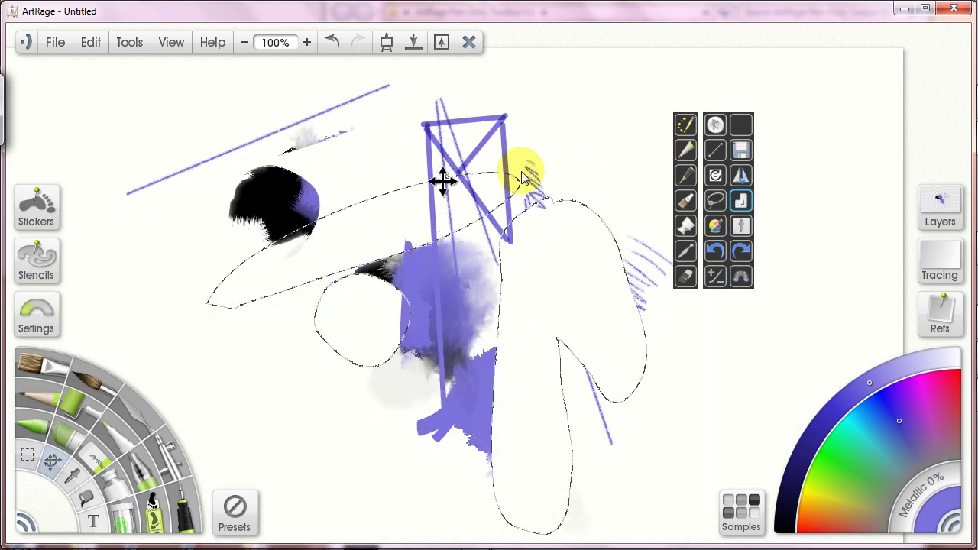
{"action": "mouse_move", "coordinate": [521, 178]}
{"action": "left_mouse_down"}
{"action": "mouse_move", "coordinate": [576, 203]}
{"action": "mouse_move", "coordinate": [554, 286]}
{"action": "mouse_move", "coordinate": [579, 305]}
{"action": "left_mouse_up"}
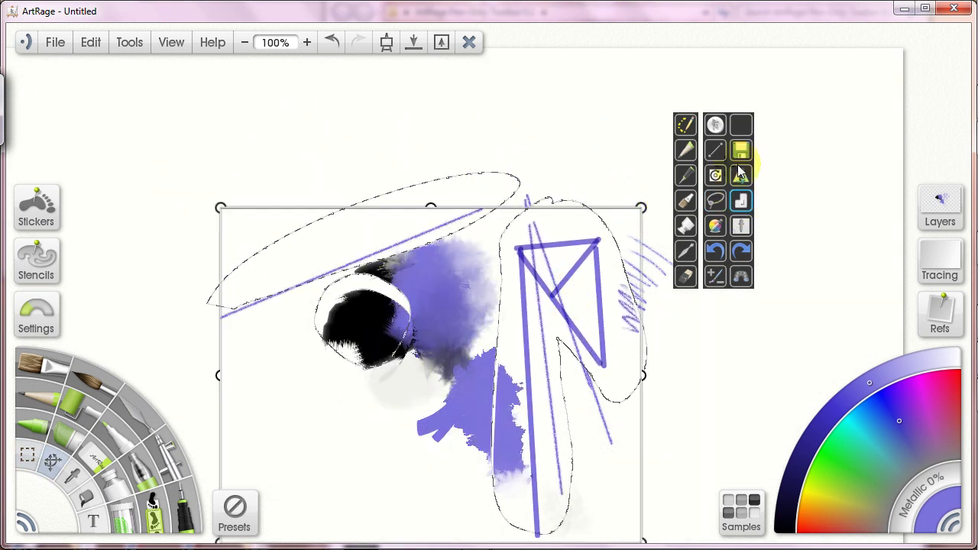
{"action": "left_click", "coordinate": [743, 202]}
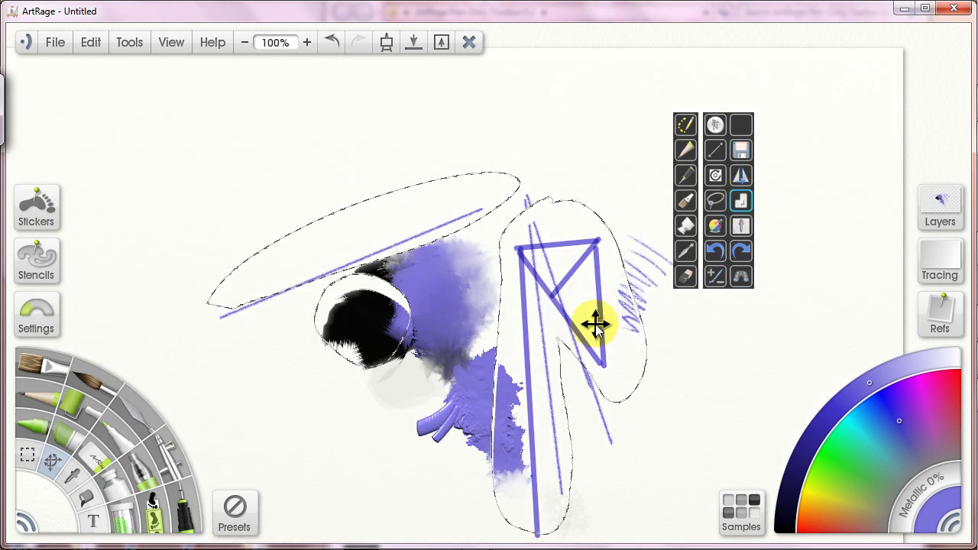
{"action": "left_click_drag", "start_coordinate": [608, 285], "coordinate": [589, 207]}
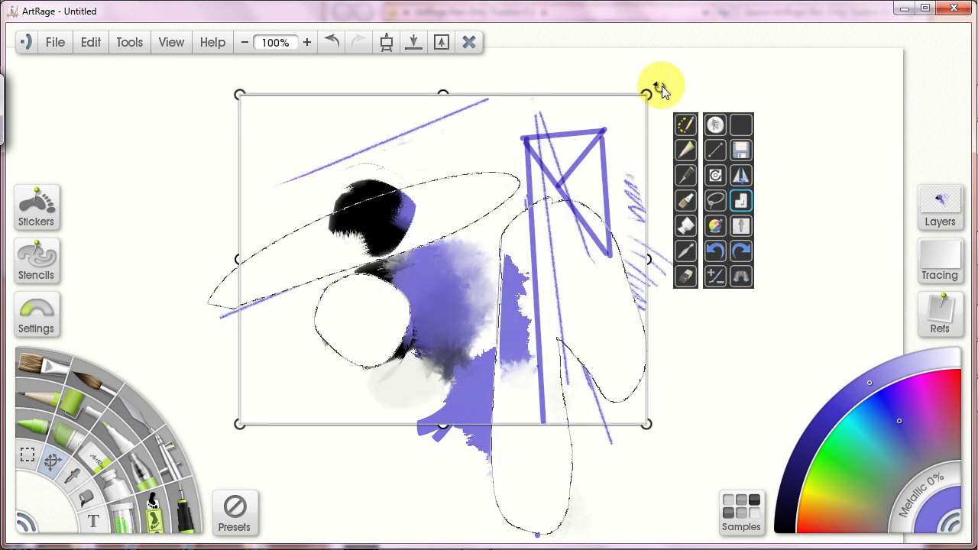
{"action": "left_click_drag", "start_coordinate": [655, 92], "coordinate": [640, 201]}
{"action": "left_click", "coordinate": [741, 201]}
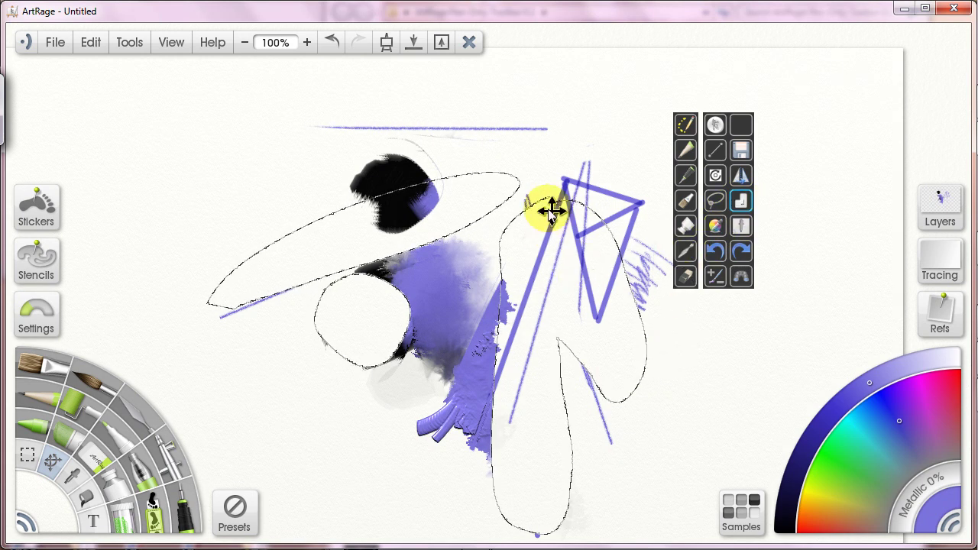
{"action": "left_click", "coordinate": [712, 201]}
{"action": "mouse_move", "coordinate": [607, 295]}
{"action": "left_mouse_down"}
{"action": "mouse_move", "coordinate": [492, 306]}
{"action": "mouse_move", "coordinate": [498, 415]}
{"action": "mouse_move", "coordinate": [542, 527]}
{"action": "left_mouse_up"}
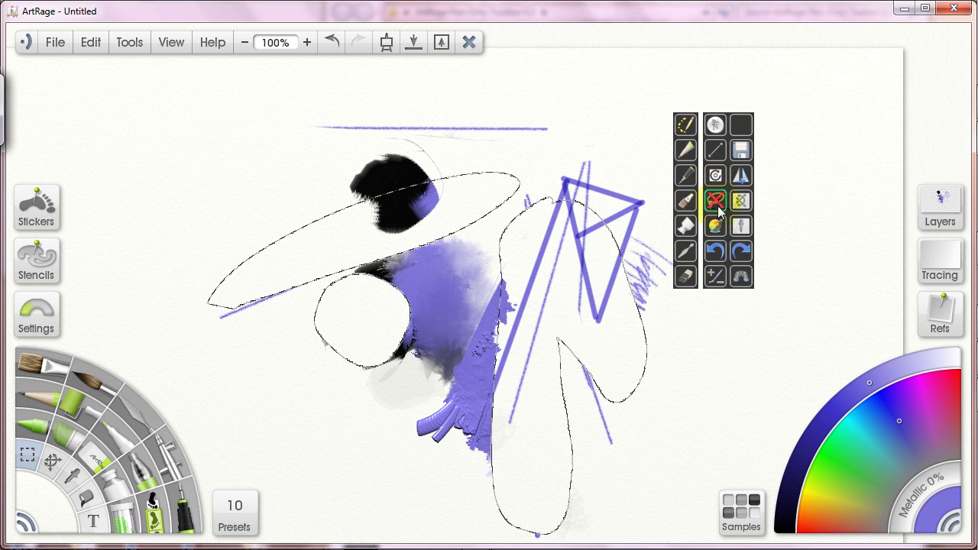
- Lasso the left strokes and black blob, then move them up and to the left
{"action": "left_click", "coordinate": [708, 256]}
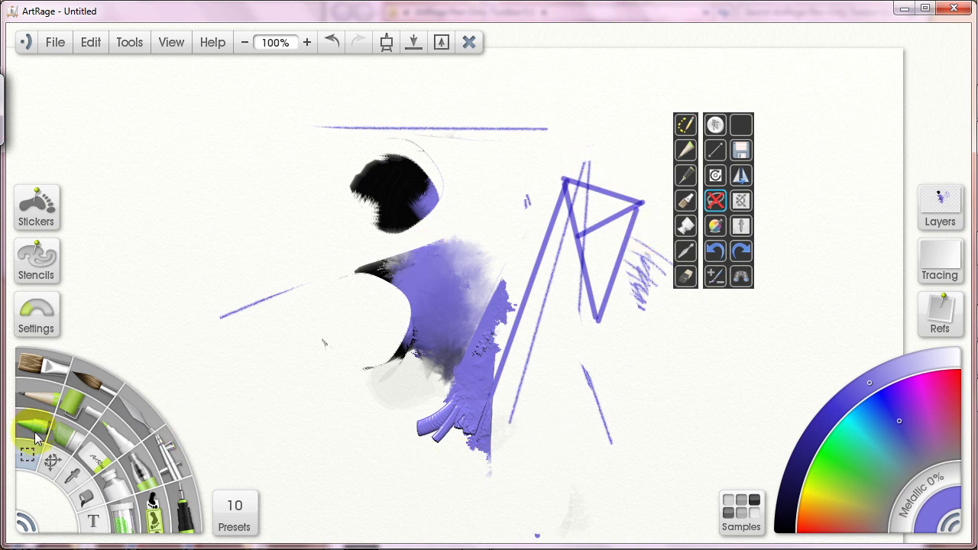
{"action": "mouse_move", "coordinate": [172, 317]}
{"action": "left_mouse_down"}
{"action": "mouse_move", "coordinate": [365, 276]}
{"action": "mouse_move", "coordinate": [187, 340]}
{"action": "left_mouse_up"}
{"action": "mouse_move", "coordinate": [415, 141]}
{"action": "left_mouse_down"}
{"action": "mouse_move", "coordinate": [349, 153]}
{"action": "mouse_move", "coordinate": [386, 142]}
{"action": "left_mouse_up"}
{"action": "left_click", "coordinate": [52, 460]}
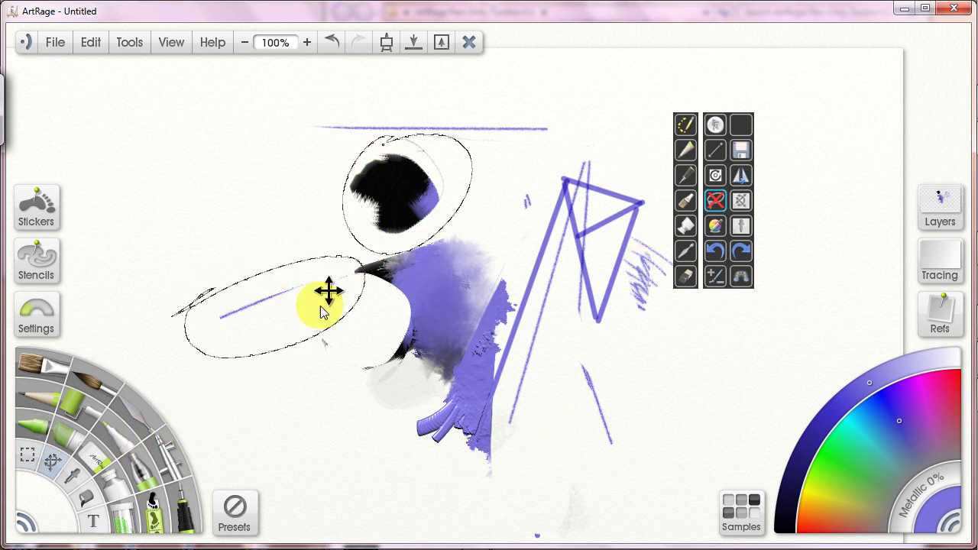
{"action": "mouse_move", "coordinate": [322, 312]}
{"action": "left_mouse_down"}
{"action": "mouse_move", "coordinate": [317, 284]}
{"action": "mouse_move", "coordinate": [218, 243]}
{"action": "left_mouse_up"}
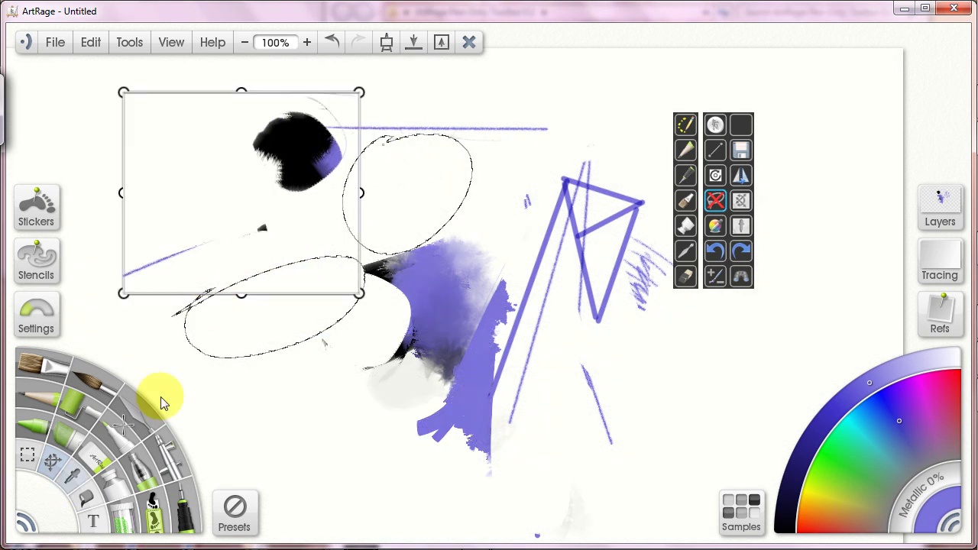
{"action": "left_click", "coordinate": [196, 321]}
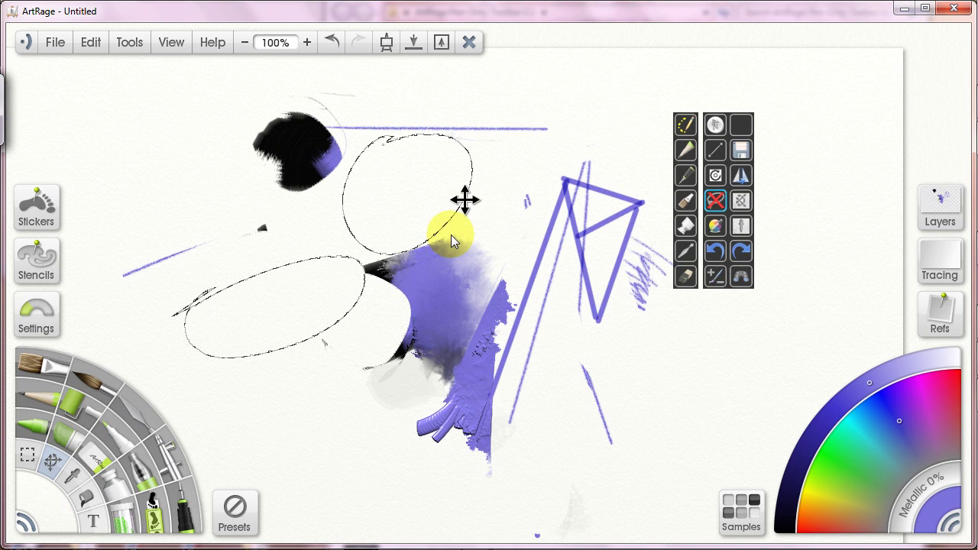
- Set selection mode to Replace and deselect the two ellipse selections
{"action": "left_click", "coordinate": [23, 455]}
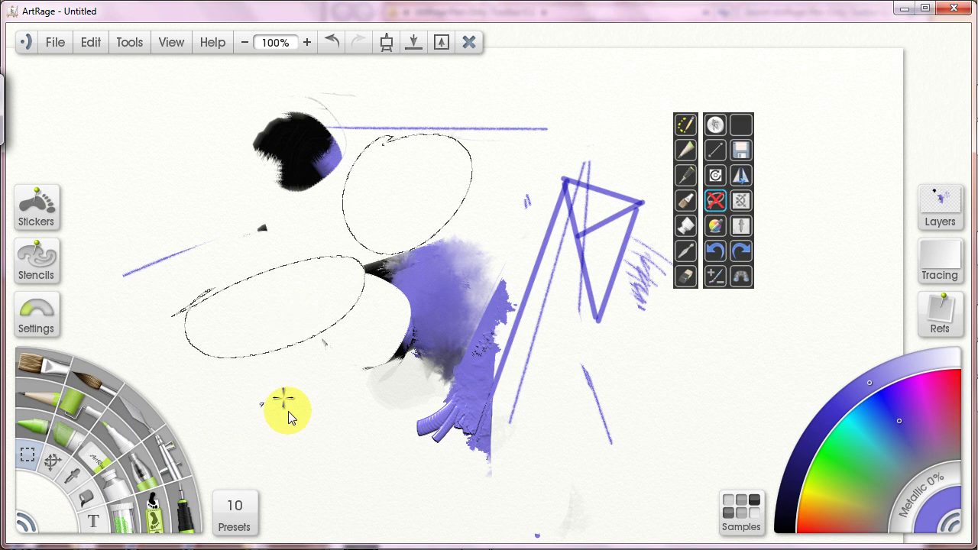
{"action": "left_click", "coordinate": [28, 327]}
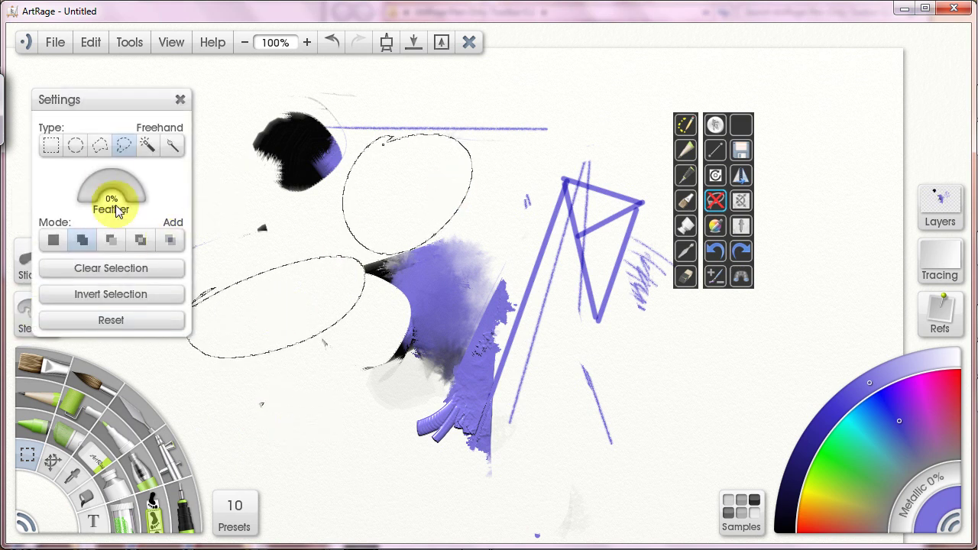
{"action": "left_click", "coordinate": [53, 240]}
{"action": "left_click", "coordinate": [181, 102]}
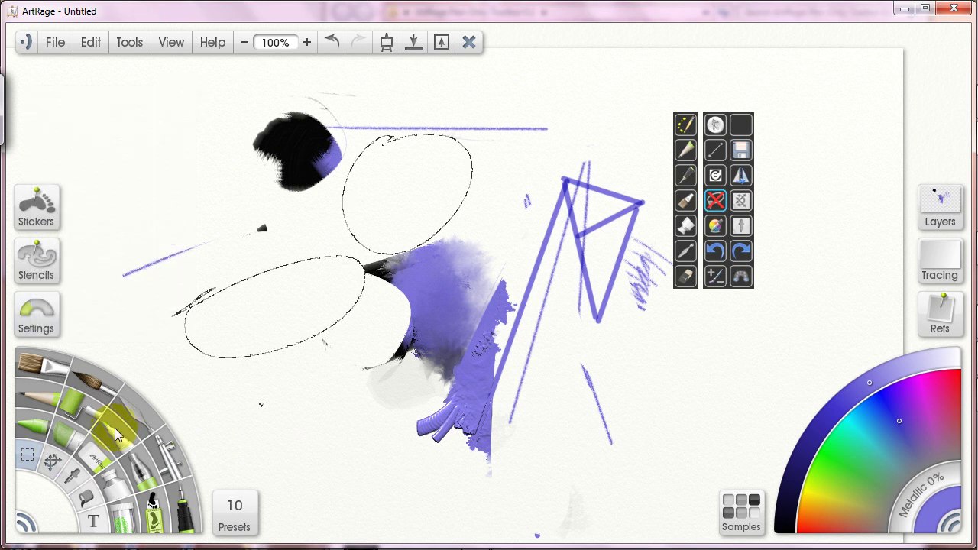
{"action": "left_click", "coordinate": [262, 397]}
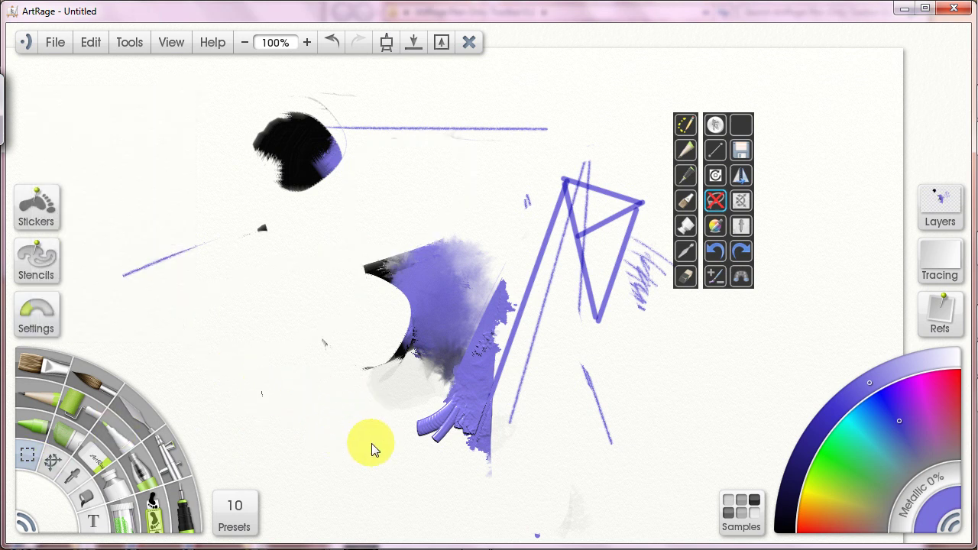
- Try several tools, settle on one at 91% size, and pan the canvas down-right
{"action": "left_click", "coordinate": [716, 203]}
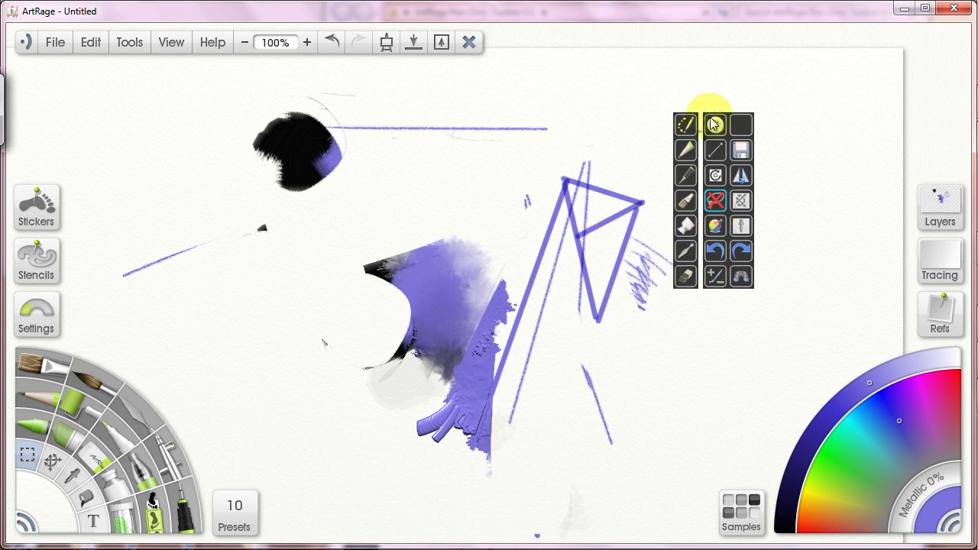
{"action": "left_click", "coordinate": [686, 125]}
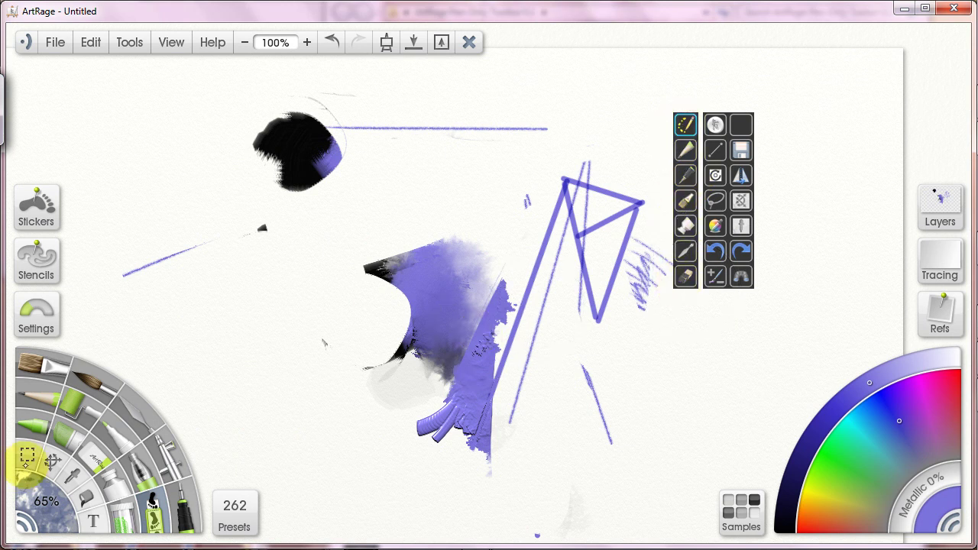
{"action": "left_click", "coordinate": [27, 459]}
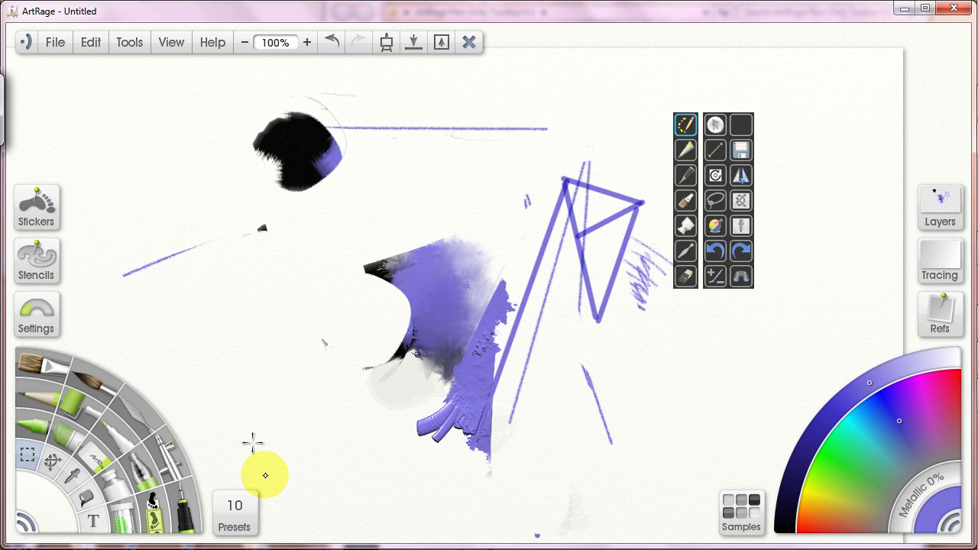
{"action": "left_click", "coordinate": [65, 467]}
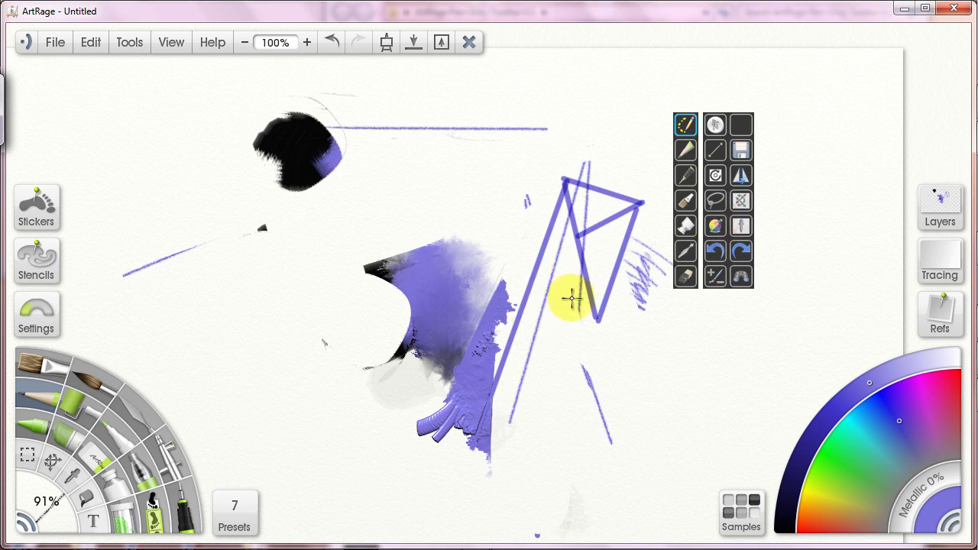
{"action": "left_click_drag", "start_coordinate": [524, 252], "coordinate": [605, 304]}
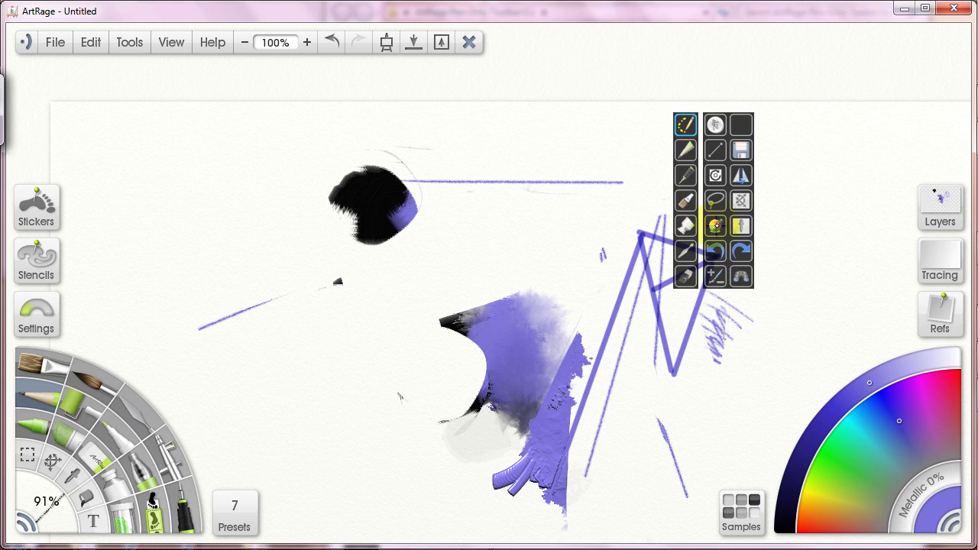
{"action": "key", "text": "ctrl+alt"}
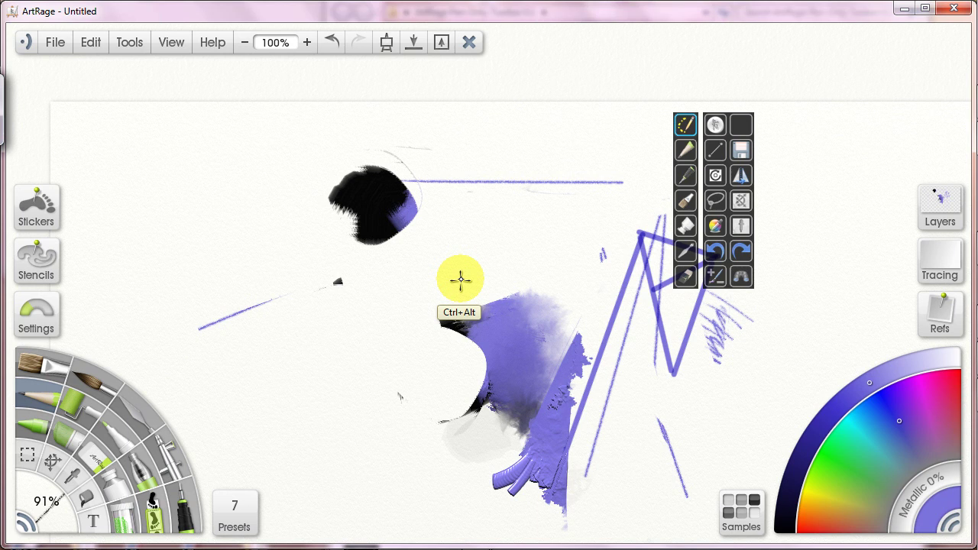
- Change the paint colour from violet to light blue with the on-canvas colour picker
{"action": "right_click", "coordinate": [460, 279]}
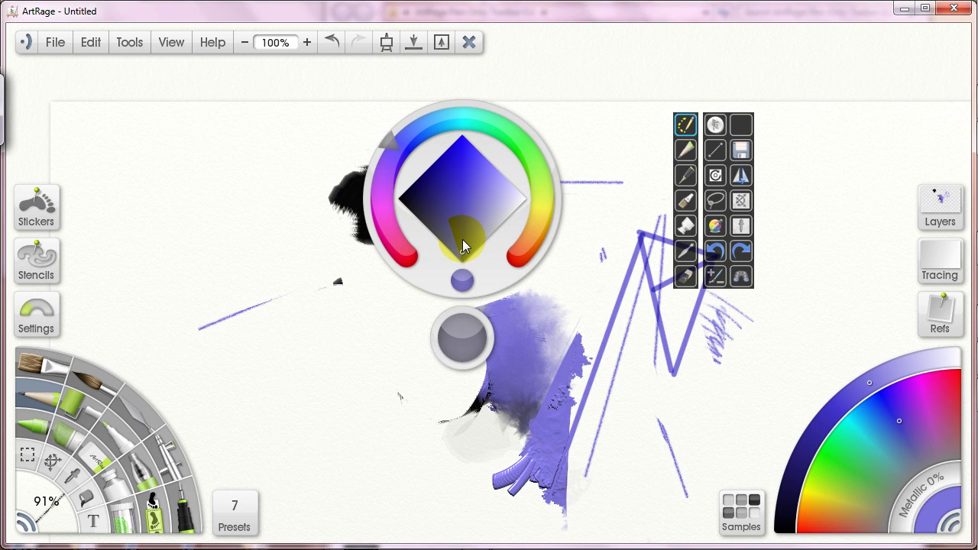
{"action": "left_click_drag", "start_coordinate": [462, 239], "coordinate": [421, 220]}
{"action": "left_click_drag", "start_coordinate": [397, 229], "coordinate": [425, 247]}
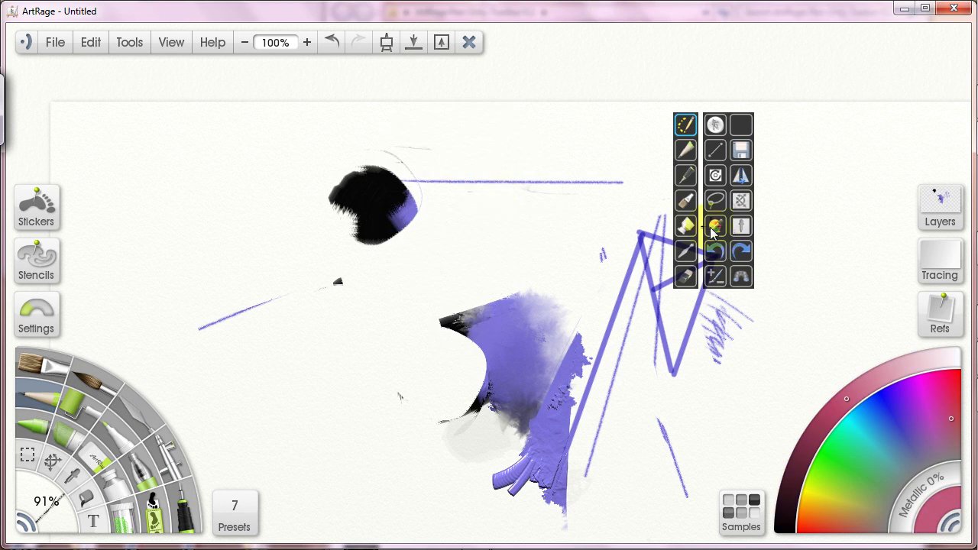
{"action": "left_click", "coordinate": [486, 286]}
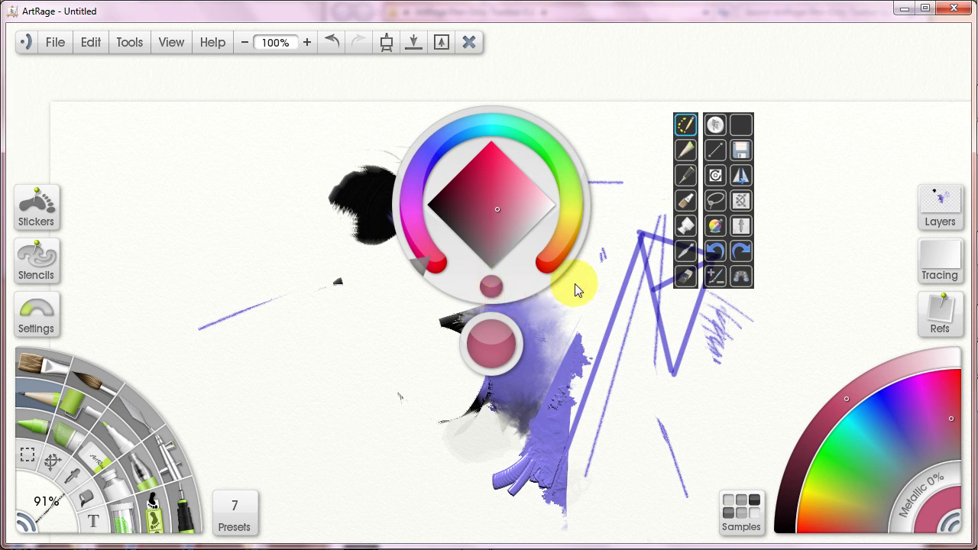
{"action": "left_click_drag", "start_coordinate": [575, 284], "coordinate": [566, 241]}
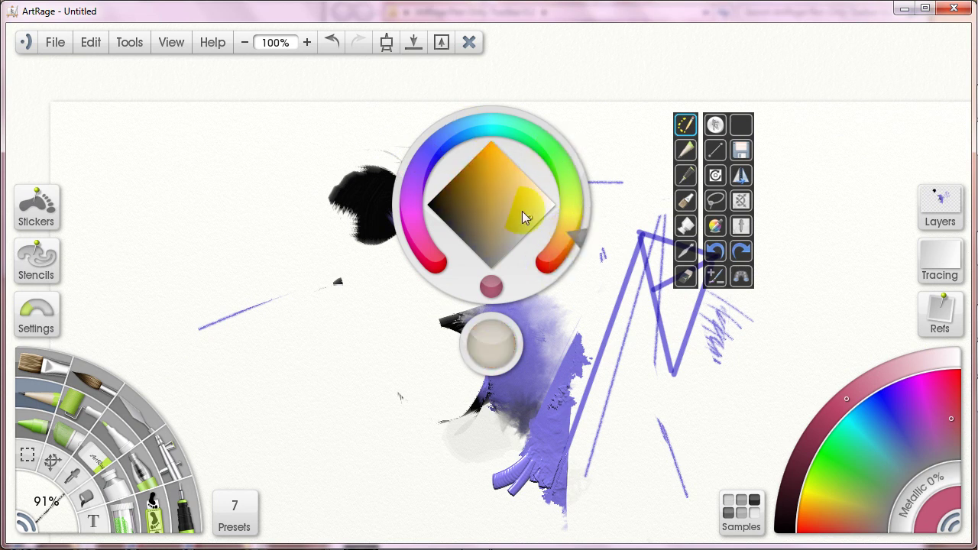
{"action": "left_click", "coordinate": [509, 327]}
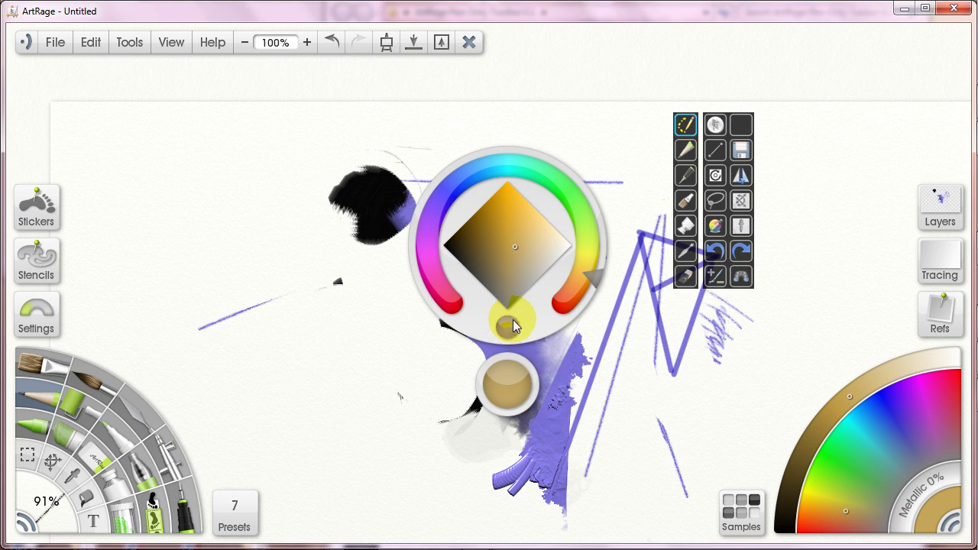
{"action": "mouse_move", "coordinate": [513, 319]}
{"action": "left_mouse_down"}
{"action": "mouse_move", "coordinate": [491, 197]}
{"action": "mouse_move", "coordinate": [524, 272]}
{"action": "mouse_move", "coordinate": [510, 325]}
{"action": "left_mouse_up"}
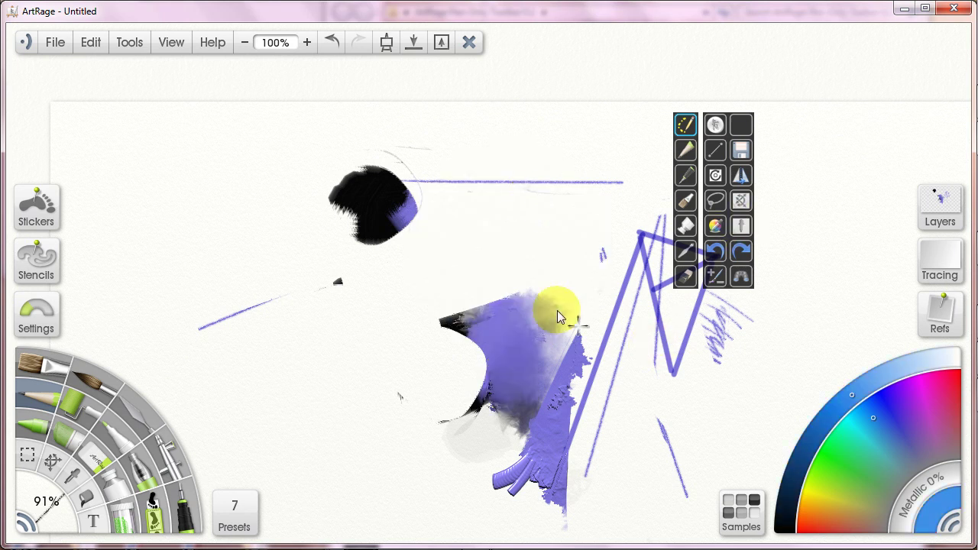
- In canvas-only view, draw pencil hatching and a zigzag right of the triangle
{"action": "key", "text": "Tab"}
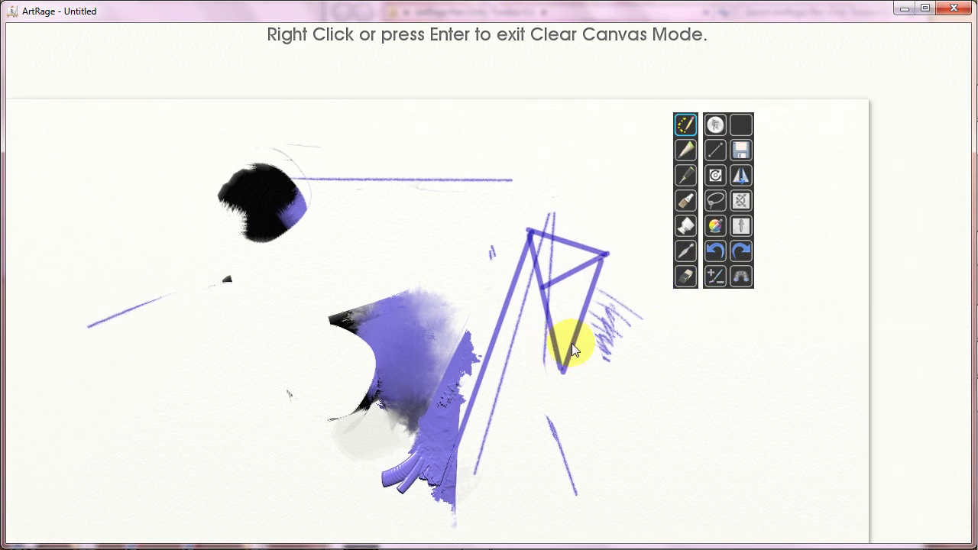
{"action": "left_click_drag", "start_coordinate": [571, 343], "coordinate": [372, 245]}
{"action": "right_click", "coordinate": [373, 245]}
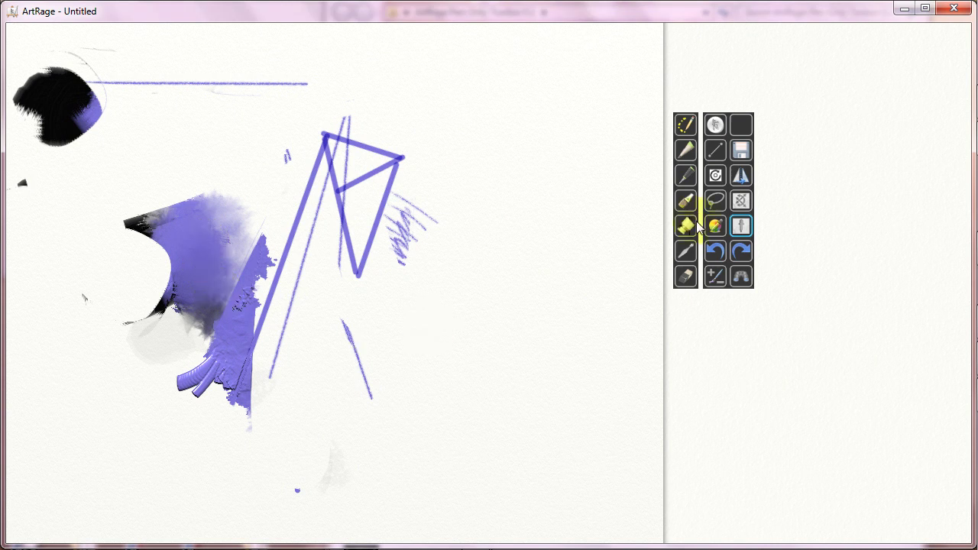
{"action": "left_click", "coordinate": [686, 151]}
{"action": "left_click_drag", "start_coordinate": [504, 218], "coordinate": [473, 298]}
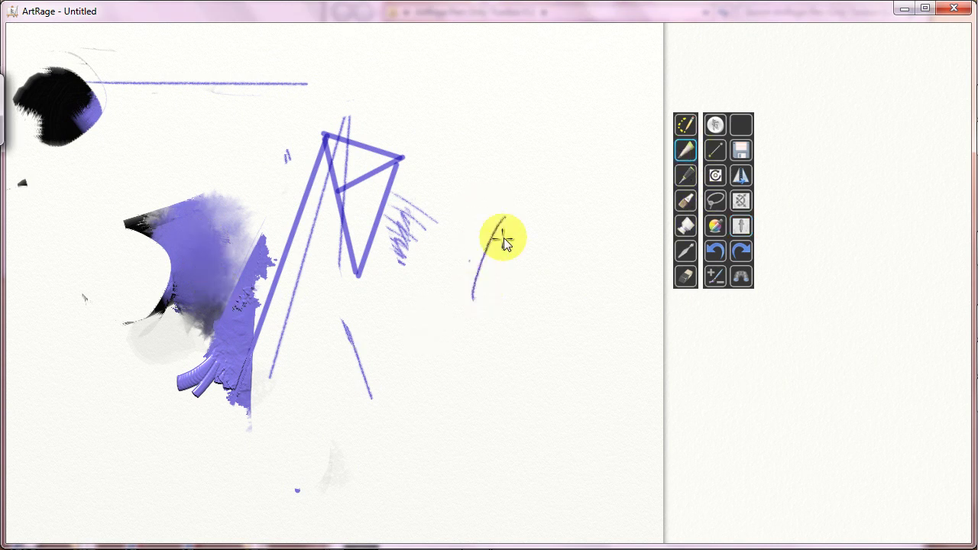
{"action": "left_click_drag", "start_coordinate": [515, 234], "coordinate": [479, 322]}
{"action": "mouse_move", "coordinate": [519, 253]}
{"action": "left_mouse_down"}
{"action": "mouse_move", "coordinate": [507, 301]}
{"action": "mouse_move", "coordinate": [540, 314]}
{"action": "mouse_move", "coordinate": [570, 315]}
{"action": "mouse_move", "coordinate": [642, 283]}
{"action": "left_mouse_up"}
- Add an orange zigzag, a large purple paint blob and a purple pencil zigzag
{"action": "left_click", "coordinate": [715, 227]}
{"action": "left_click", "coordinate": [589, 273]}
{"action": "mouse_move", "coordinate": [461, 206]}
{"action": "left_mouse_down"}
{"action": "mouse_move", "coordinate": [504, 170]}
{"action": "mouse_move", "coordinate": [552, 192]}
{"action": "mouse_move", "coordinate": [577, 233]}
{"action": "left_mouse_up"}
{"action": "left_click", "coordinate": [741, 225]}
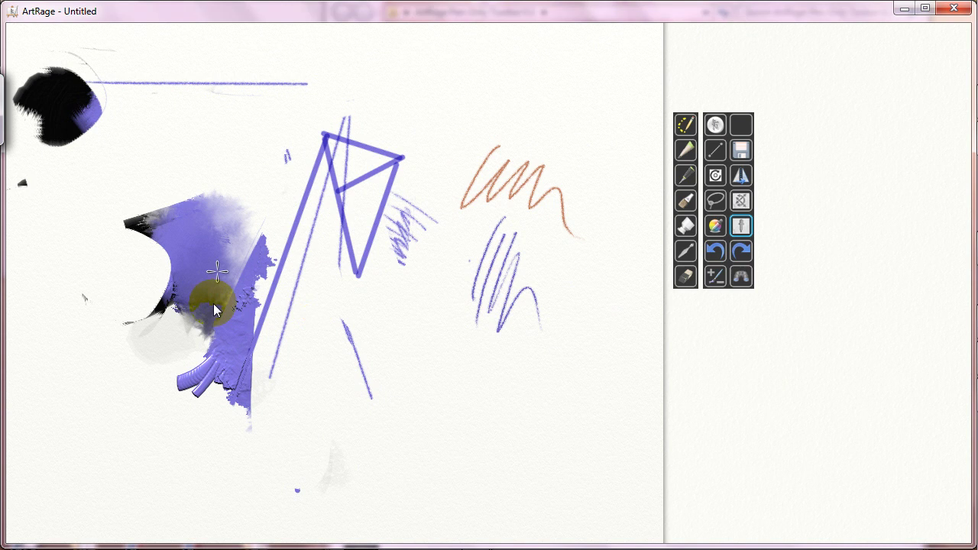
{"action": "mouse_move", "coordinate": [428, 290]}
{"action": "left_mouse_down"}
{"action": "mouse_move", "coordinate": [453, 308]}
{"action": "mouse_move", "coordinate": [499, 278]}
{"action": "mouse_move", "coordinate": [489, 229]}
{"action": "left_mouse_up"}
{"action": "left_click", "coordinate": [682, 200]}
{"action": "left_click", "coordinate": [686, 151]}
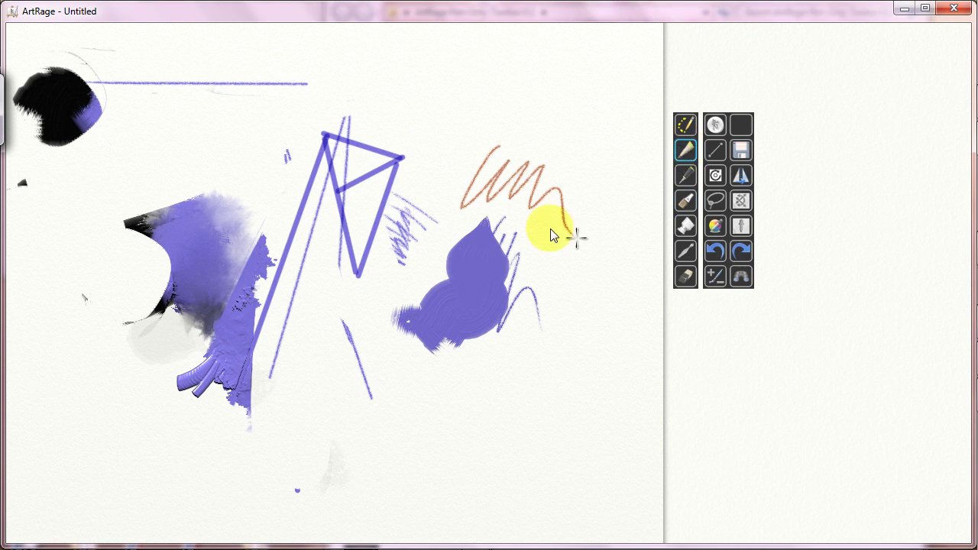
{"action": "mouse_move", "coordinate": [604, 187]}
{"action": "left_mouse_down"}
{"action": "mouse_move", "coordinate": [585, 225]}
{"action": "mouse_move", "coordinate": [583, 280]}
{"action": "mouse_move", "coordinate": [615, 304]}
{"action": "left_mouse_up"}
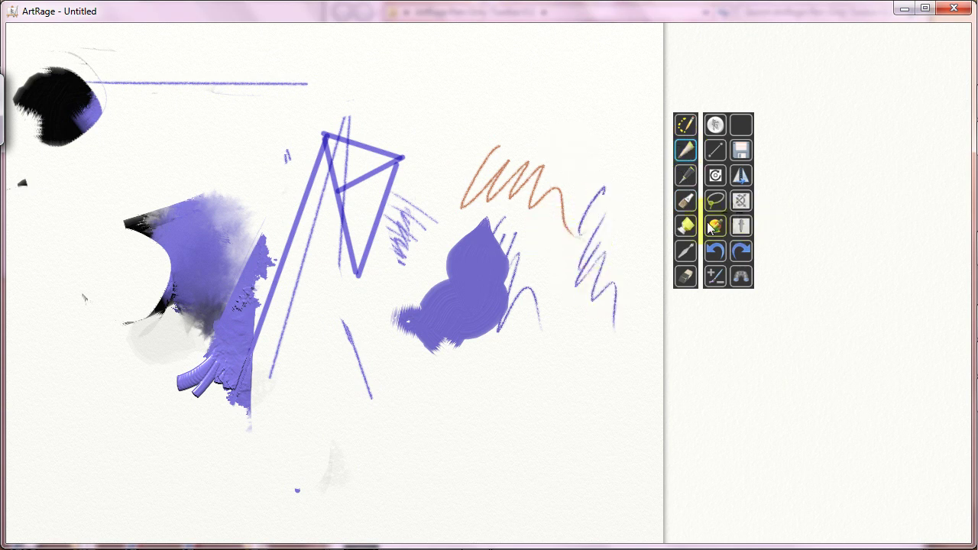
- Sample a pale tone from the canvas and wash it over the purple blob at 466%
{"action": "left_click", "coordinate": [72, 475]}
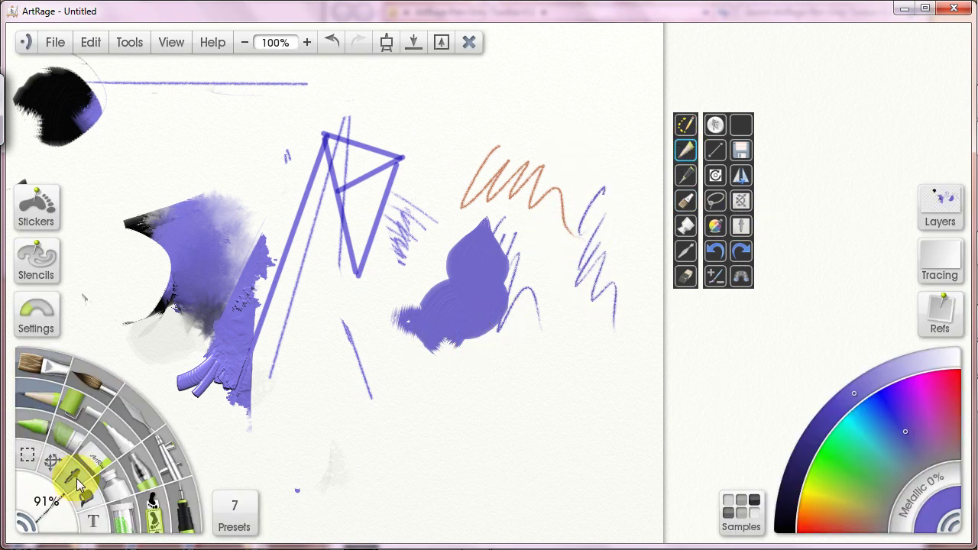
{"action": "left_click", "coordinate": [229, 399]}
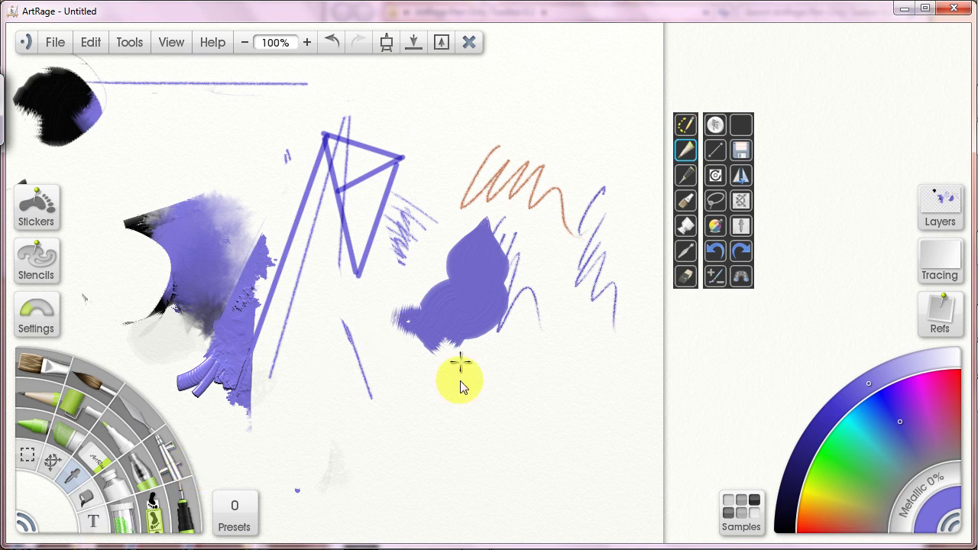
{"action": "left_click", "coordinate": [486, 196], "text": "alt"}
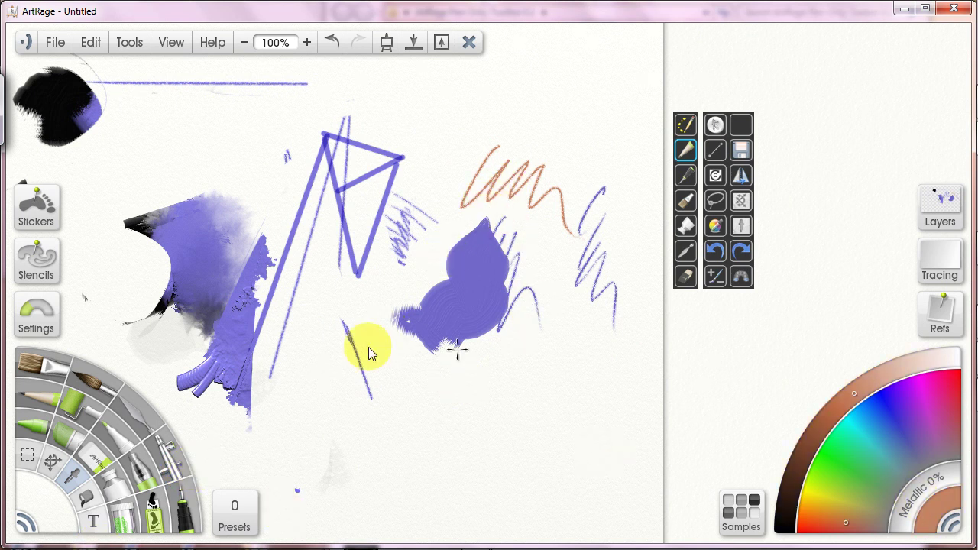
{"action": "left_click", "coordinate": [250, 355], "text": "alt"}
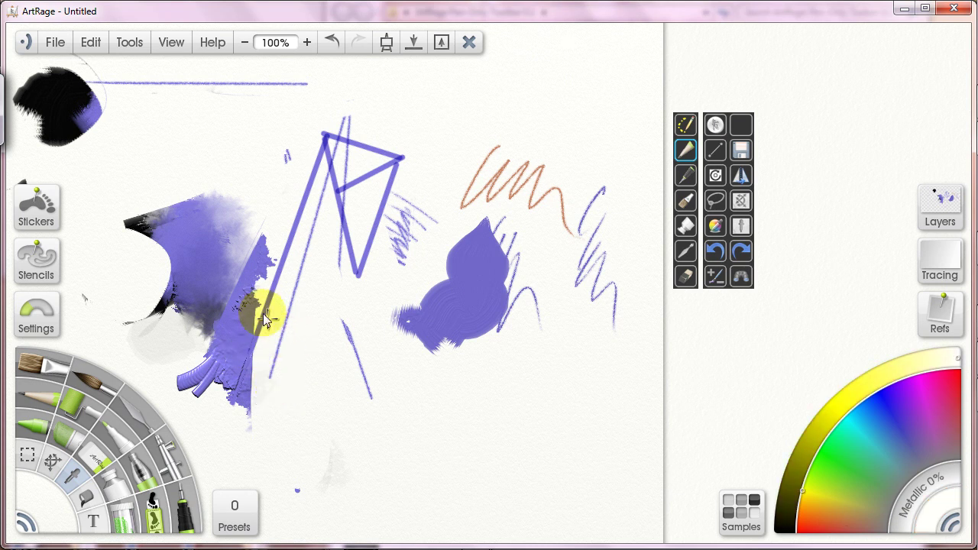
{"action": "left_click", "coordinate": [468, 206], "text": "alt"}
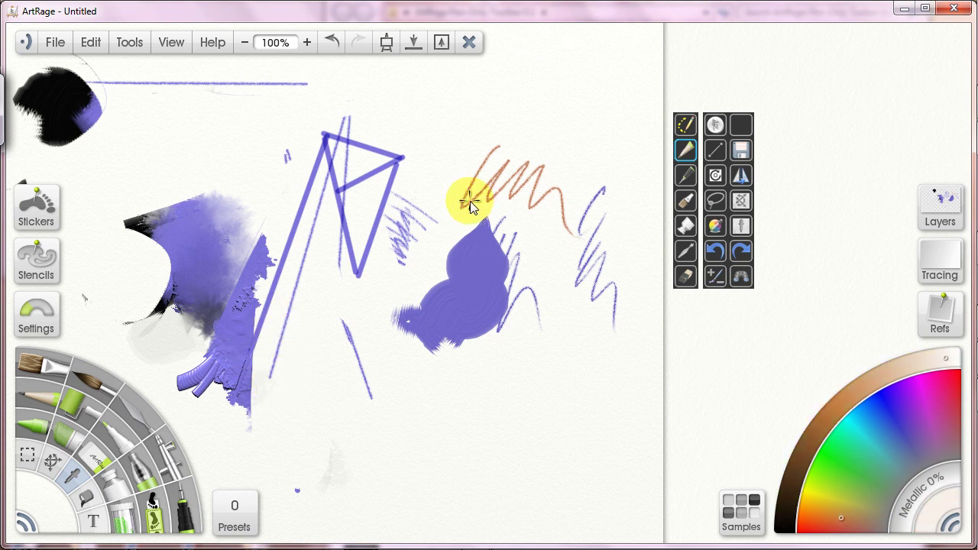
{"action": "left_click", "coordinate": [88, 382]}
{"action": "mouse_move", "coordinate": [273, 392]}
{"action": "left_mouse_down"}
{"action": "mouse_move", "coordinate": [365, 389]}
{"action": "mouse_move", "coordinate": [459, 264]}
{"action": "left_mouse_up"}
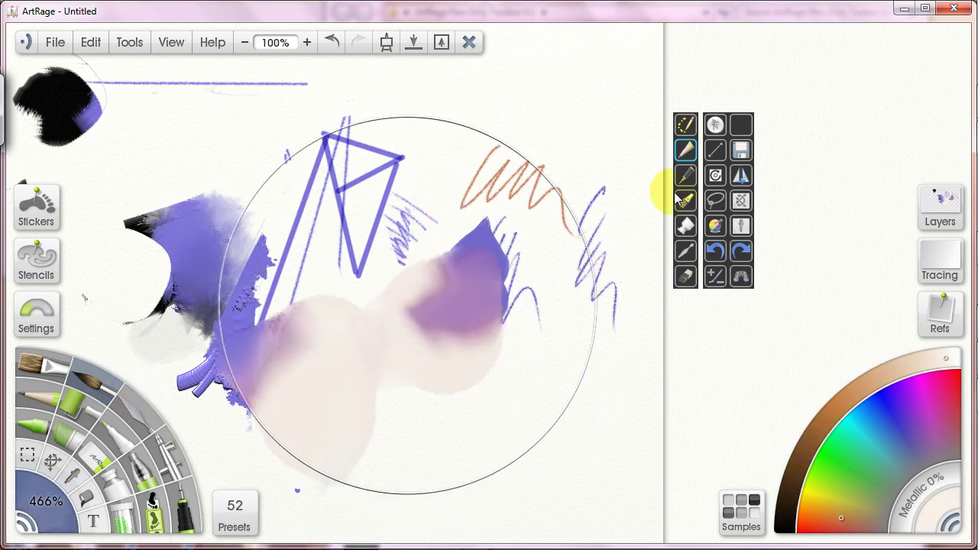
- Switch to a 91% tool and pan the canvas down and to the right
{"action": "left_click", "coordinate": [50, 391]}
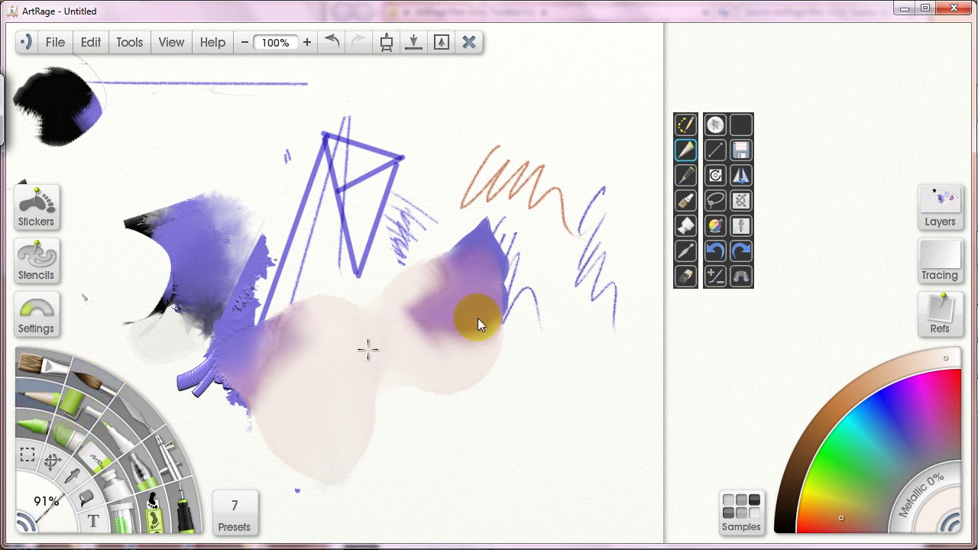
{"action": "left_click_drag", "start_coordinate": [620, 334], "coordinate": [860, 266]}
{"action": "left_click_drag", "start_coordinate": [290, 290], "coordinate": [703, 321]}
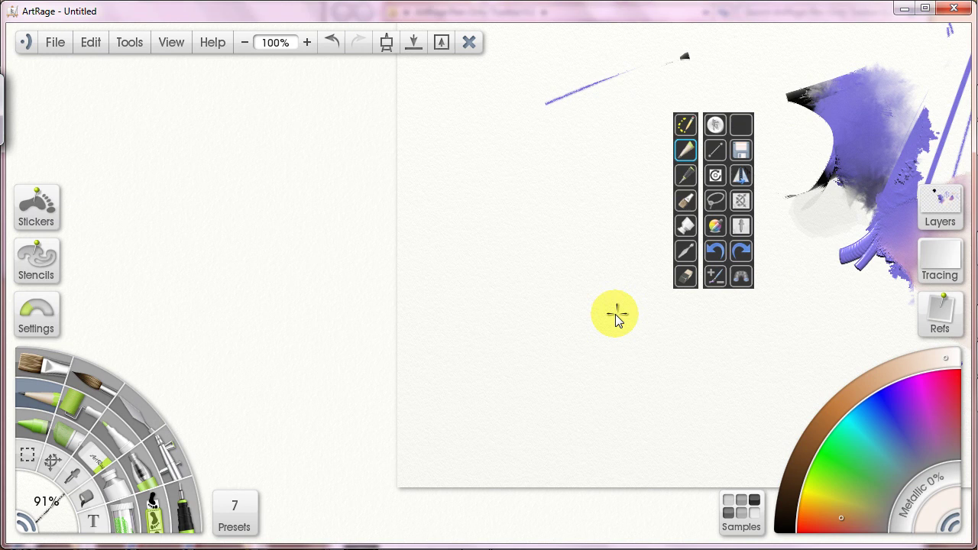
- Enter Clear Canvas Mode with Tab and undo the last five strokes
{"action": "key", "text": "Tab"}
{"action": "left_click", "coordinate": [718, 246]}
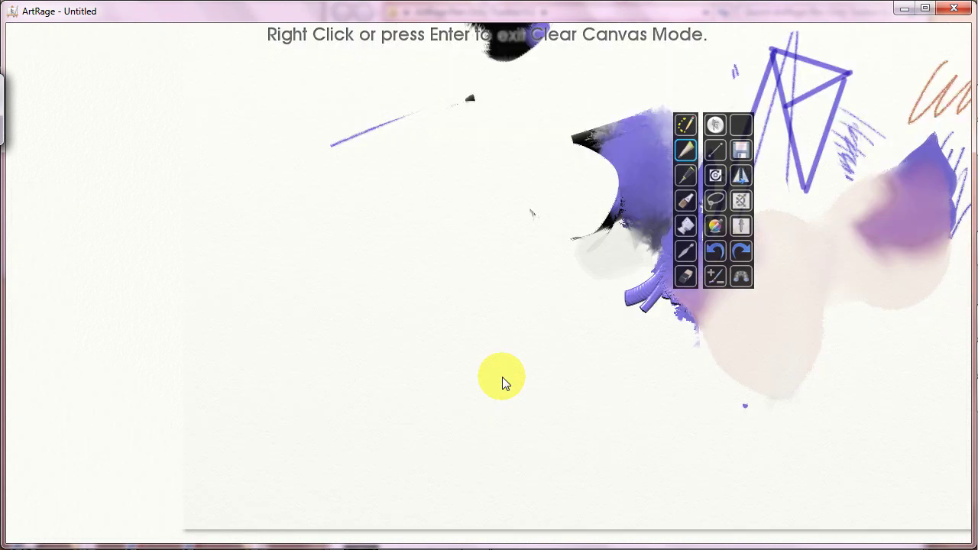
{"action": "left_click", "coordinate": [716, 252]}
{"action": "left_click", "coordinate": [715, 252]}
{"action": "left_click", "coordinate": [715, 253]}
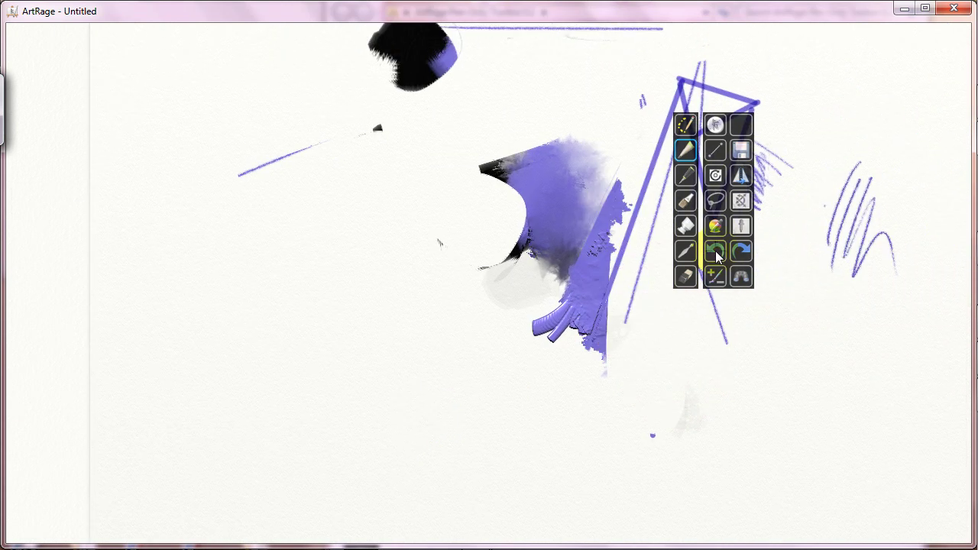
{"action": "left_click", "coordinate": [715, 253]}
{"action": "left_click", "coordinate": [715, 252]}
{"action": "left_click", "coordinate": [715, 252]}
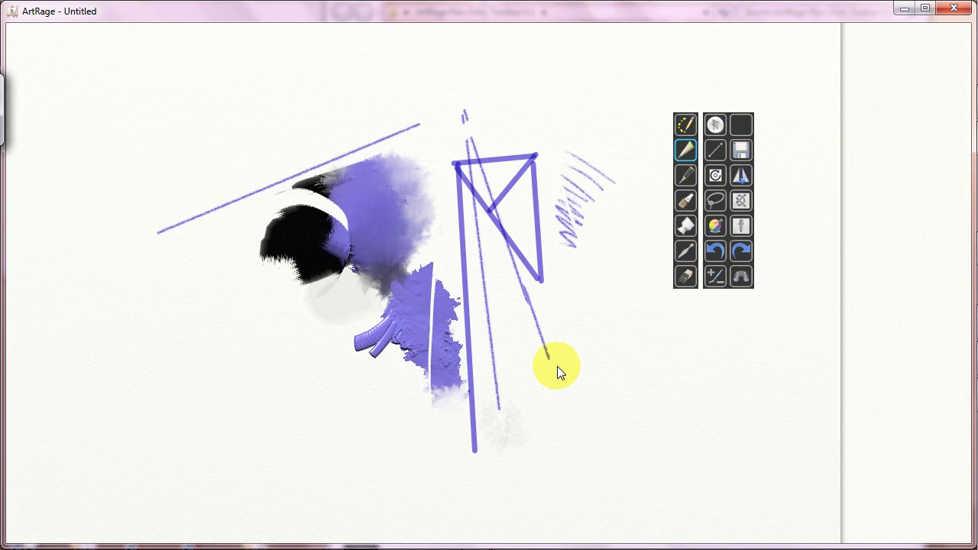
- Redo all five strokes, restoring the scribbles and the pale watercolour wash
{"action": "left_click", "coordinate": [741, 252]}
{"action": "left_click", "coordinate": [741, 252]}
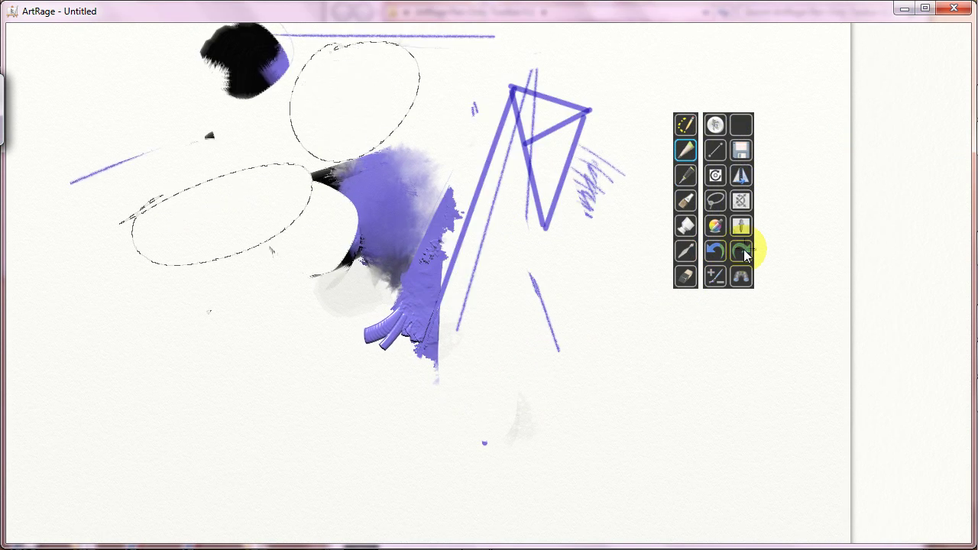
{"action": "left_click", "coordinate": [741, 252]}
{"action": "left_click", "coordinate": [741, 252]}
{"action": "left_click", "coordinate": [741, 252]}
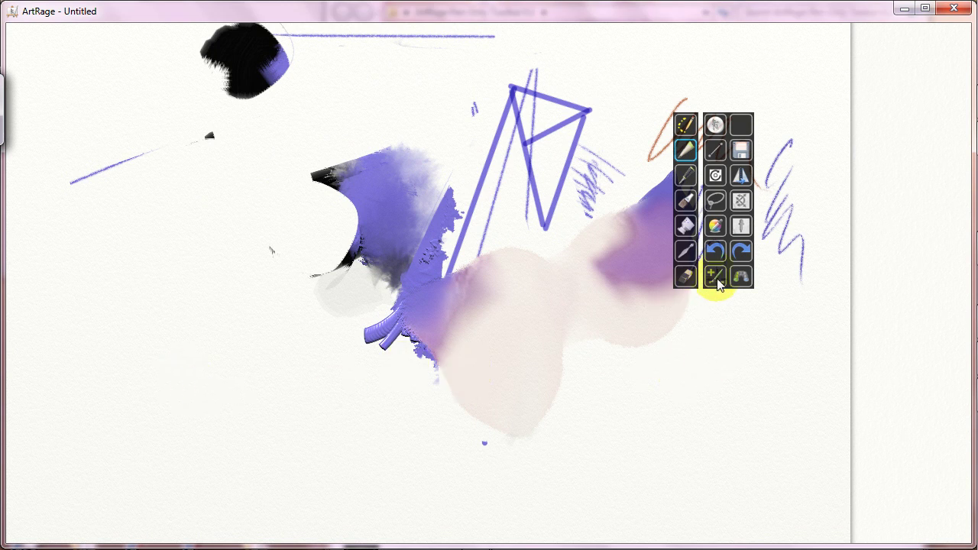
- Switch to the ink pen and shrink its brush size with a Shift-drag
{"action": "left_click", "coordinate": [685, 175]}
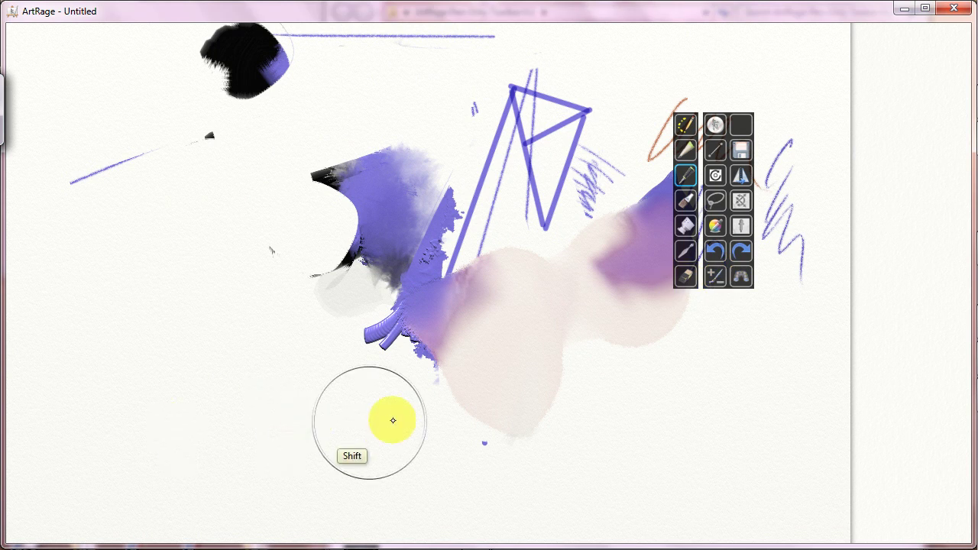
{"action": "mouse_move", "coordinate": [392, 421]}
{"action": "left_mouse_down"}
{"action": "mouse_move", "coordinate": [677, 397]}
{"action": "mouse_move", "coordinate": [616, 385]}
{"action": "mouse_move", "coordinate": [201, 414]}
{"action": "mouse_move", "coordinate": [707, 402]}
{"action": "mouse_move", "coordinate": [178, 415]}
{"action": "mouse_move", "coordinate": [585, 415]}
{"action": "mouse_move", "coordinate": [240, 420]}
{"action": "left_mouse_up"}
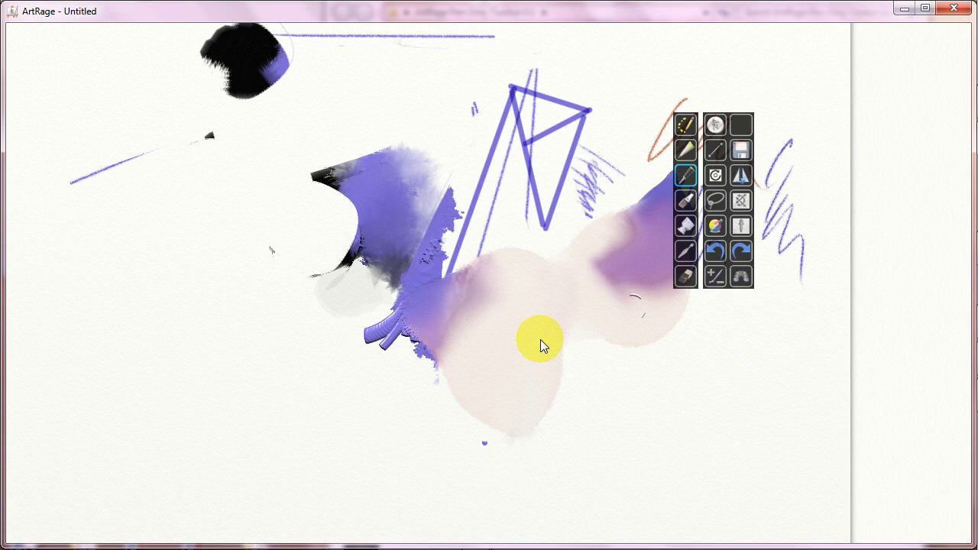
{"action": "scroll", "coordinate": [540, 339], "scroll_direction": "up", "scroll_amount": 2}
{"action": "scroll", "coordinate": [379, 399], "scroll_direction": "down", "scroll_amount": 5}
- Zoom the canvas out and back in repeatedly with the scroll wheel
{"action": "scroll", "coordinate": [415, 378], "scroll_direction": "up", "scroll_amount": 1}
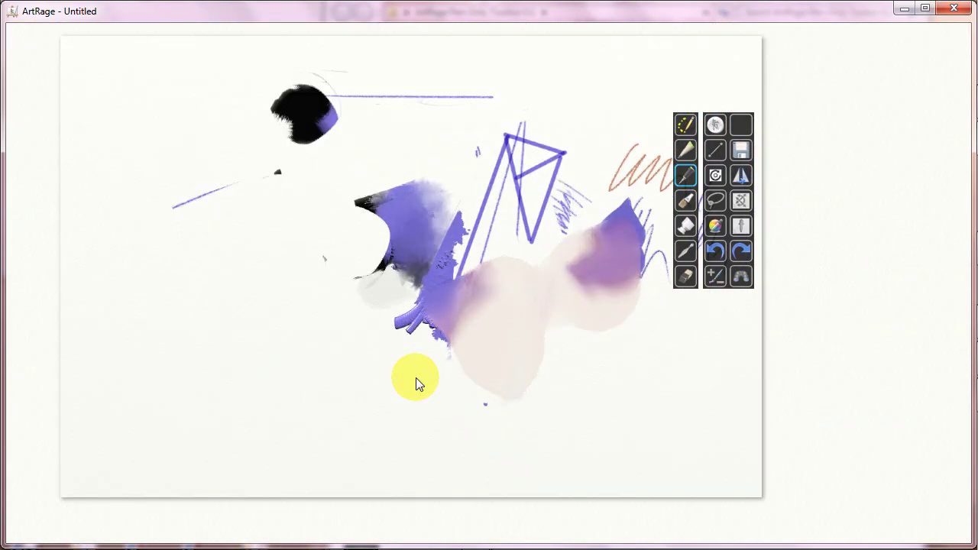
{"action": "scroll", "coordinate": [415, 378], "scroll_direction": "up", "scroll_amount": 2}
{"action": "scroll", "coordinate": [358, 394], "scroll_direction": "down", "scroll_amount": 3}
{"action": "scroll", "coordinate": [511, 390], "scroll_direction": "up", "scroll_amount": 1}
{"action": "scroll", "coordinate": [325, 396], "scroll_direction": "down", "scroll_amount": 4}
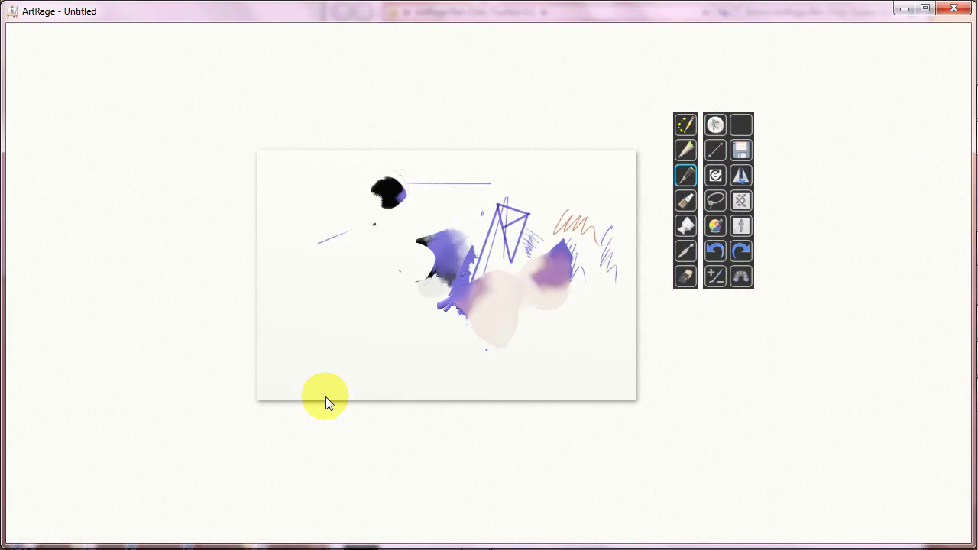
{"action": "scroll", "coordinate": [343, 397], "scroll_direction": "down", "scroll_amount": 2}
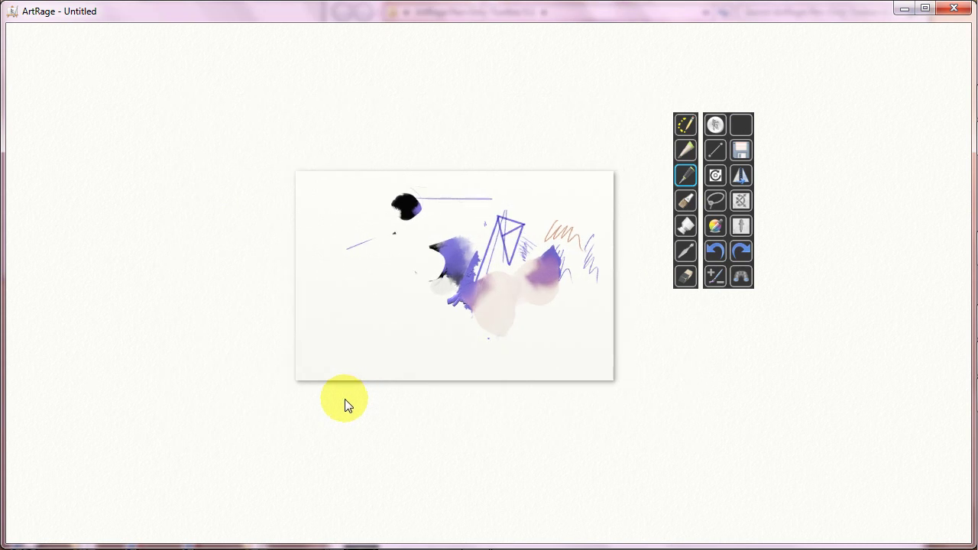
{"action": "scroll", "coordinate": [345, 404], "scroll_direction": "up", "scroll_amount": 4}
{"action": "scroll", "coordinate": [579, 393], "scroll_direction": "down", "scroll_amount": 3}
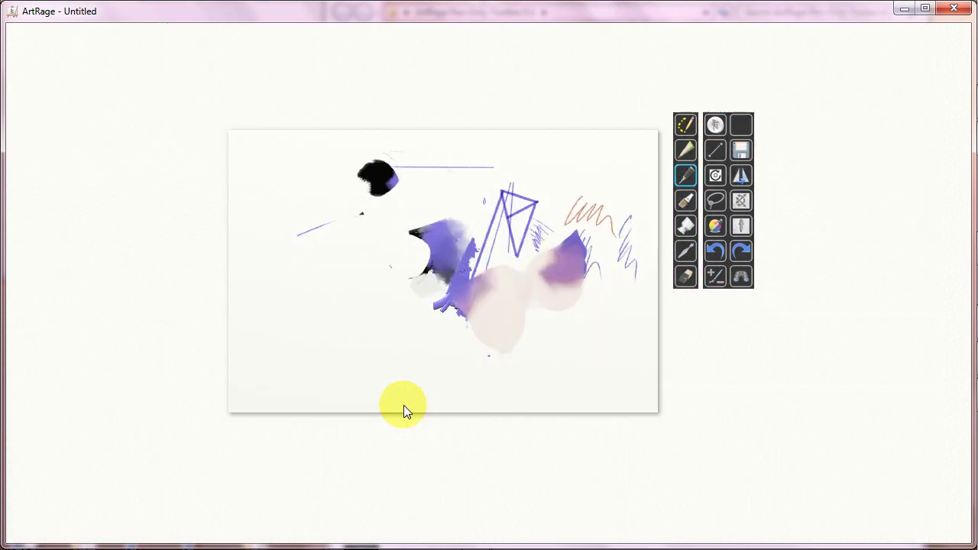
{"action": "scroll", "coordinate": [405, 401], "scroll_direction": "down", "scroll_amount": 1}
{"action": "scroll", "coordinate": [474, 389], "scroll_direction": "up", "scroll_amount": 3}
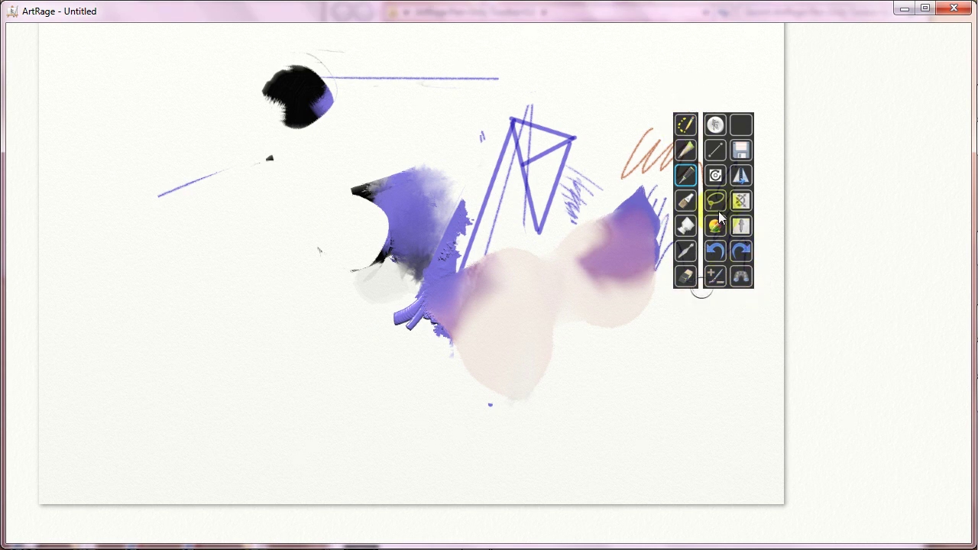
- Hide the Pen-Only toolbar's tool column via Quick Settings, then show it again
{"action": "left_click", "coordinate": [716, 126]}
{"action": "mouse_move", "coordinate": [774, 147]}
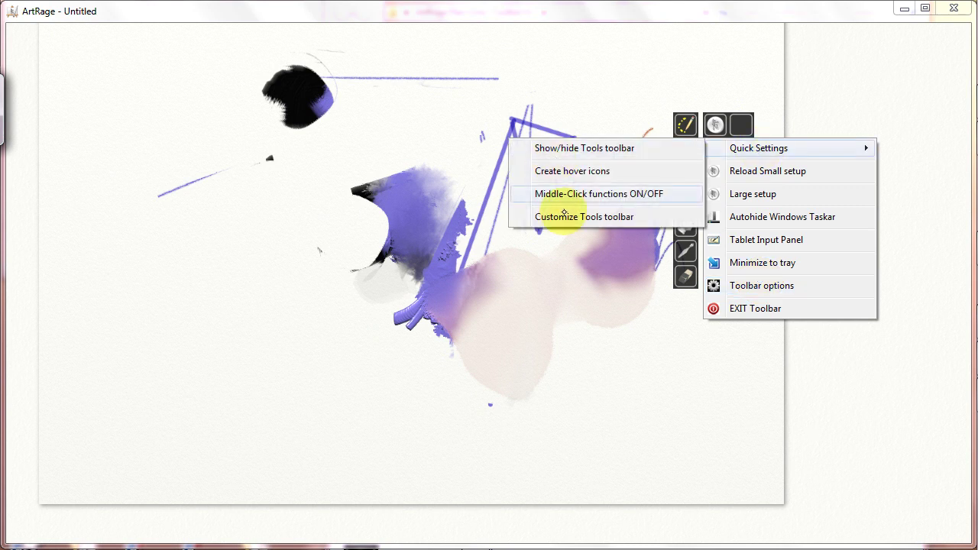
{"action": "left_click", "coordinate": [614, 150]}
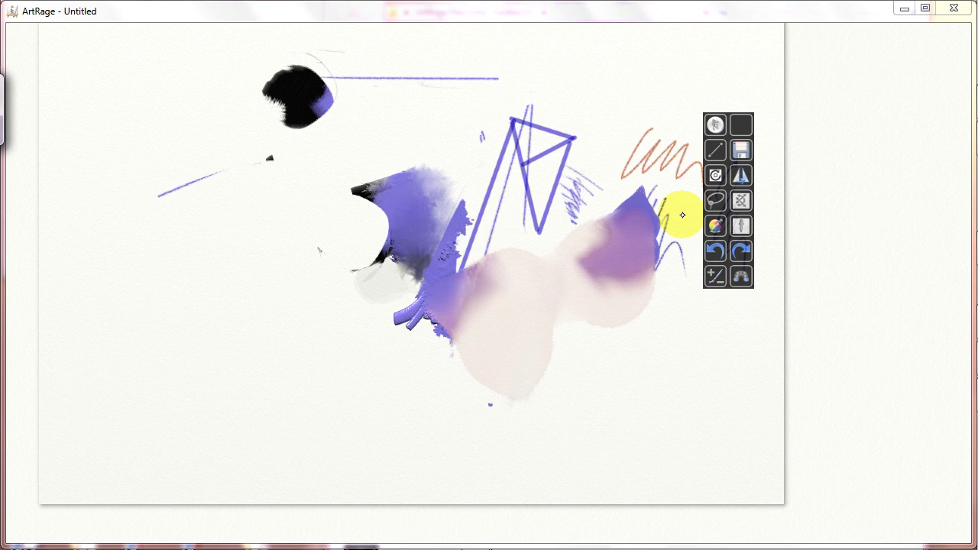
{"action": "left_click", "coordinate": [714, 125]}
{"action": "mouse_move", "coordinate": [737, 148]}
{"action": "left_click", "coordinate": [611, 149]}
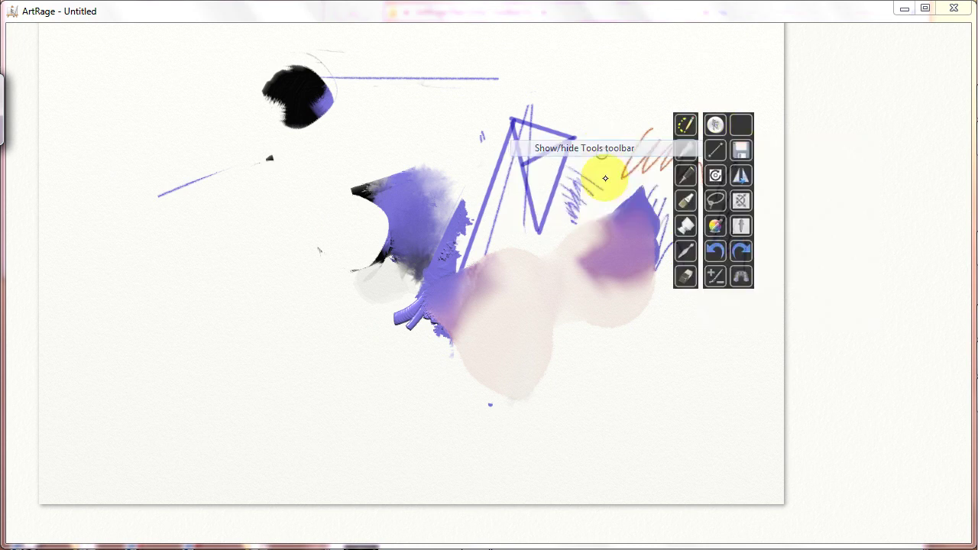
- Reopen the Pen-Only toolbar's quick-settings menu
{"action": "left_click", "coordinate": [715, 124]}
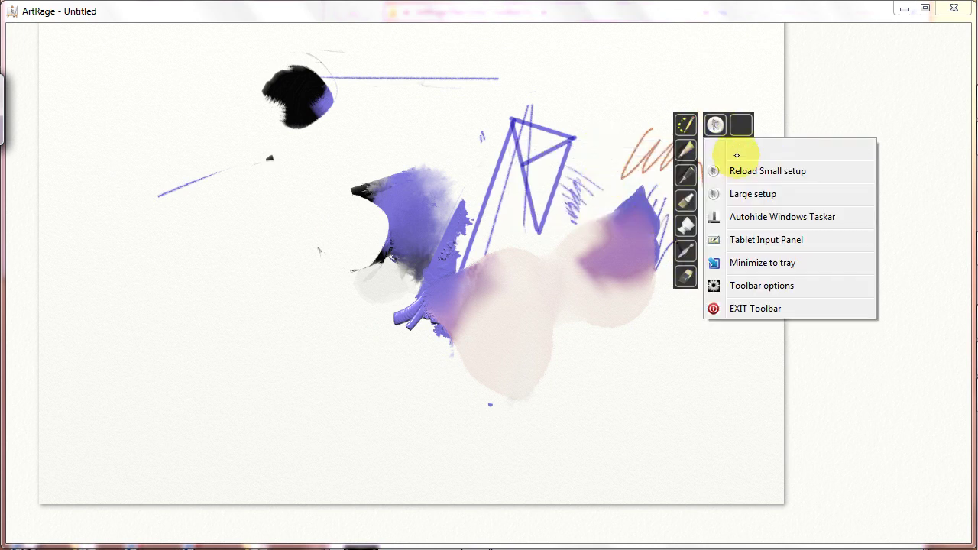
{"action": "mouse_move", "coordinate": [703, 145]}
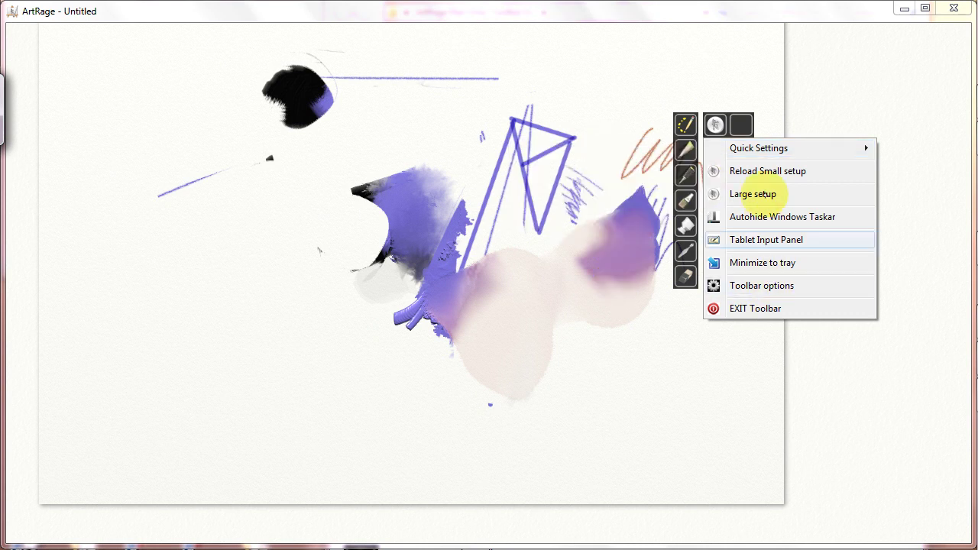
{"action": "mouse_move", "coordinate": [758, 148]}
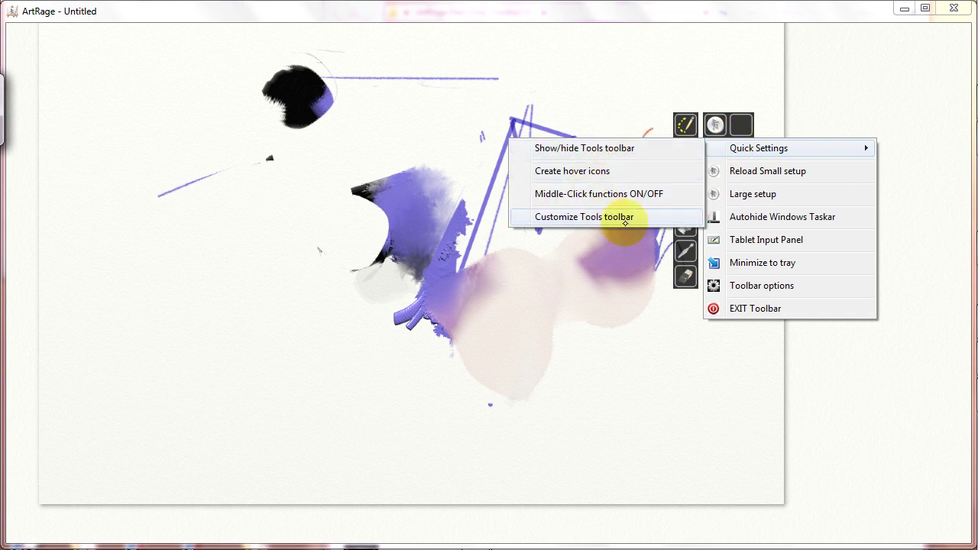
- Open and close the Tablet Input Panel, then dismiss the toolbar menu on the canvas
{"action": "left_click", "coordinate": [768, 242]}
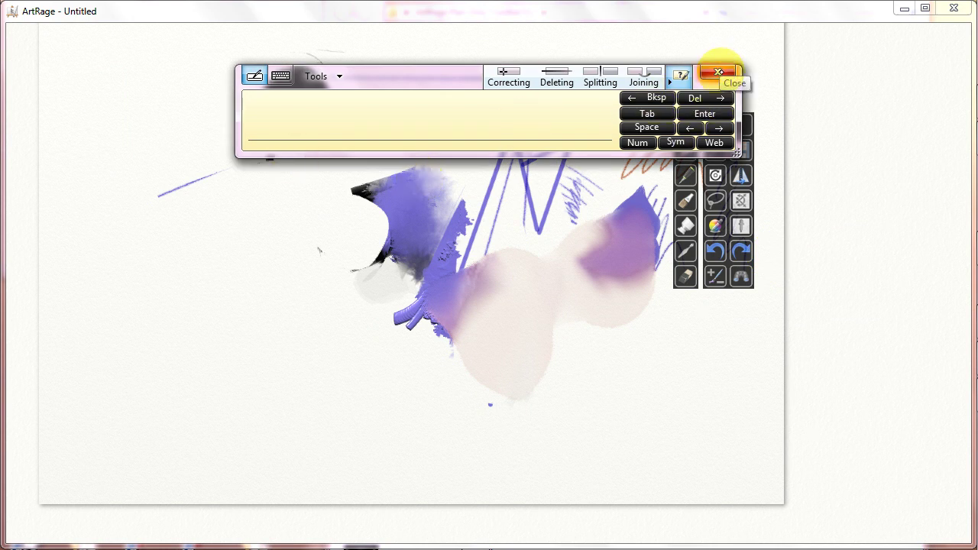
{"action": "left_click", "coordinate": [719, 72]}
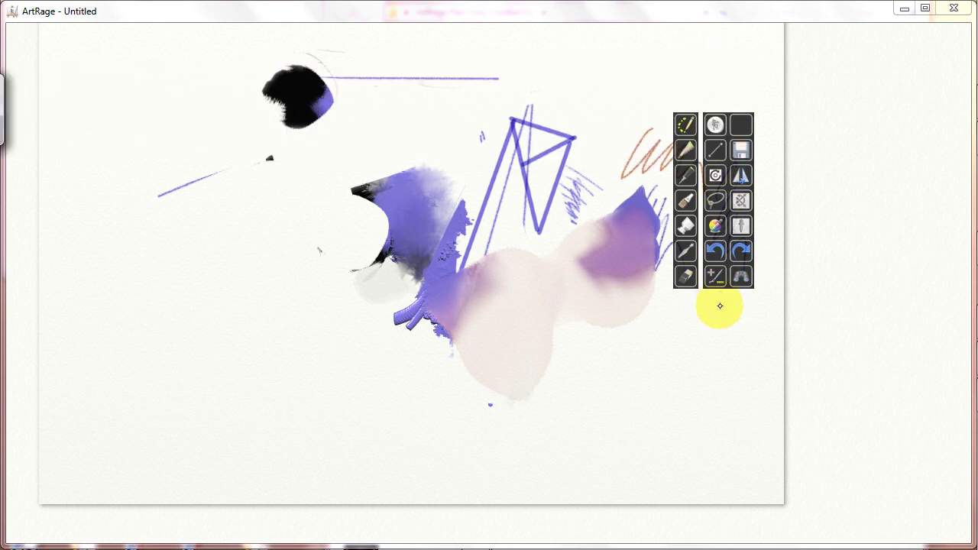
{"action": "left_click", "coordinate": [714, 124]}
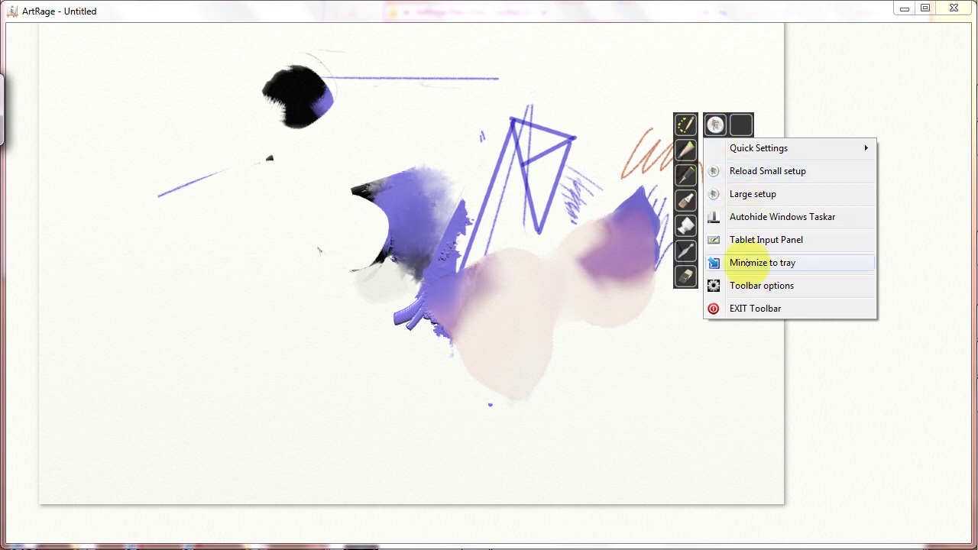
{"action": "left_click", "coordinate": [669, 327]}
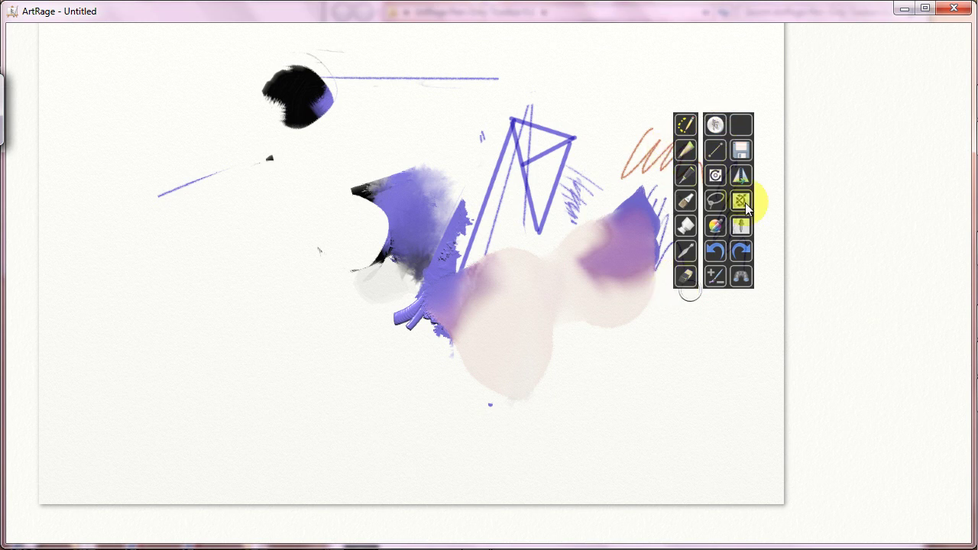
{"action": "left_click", "coordinate": [715, 124]}
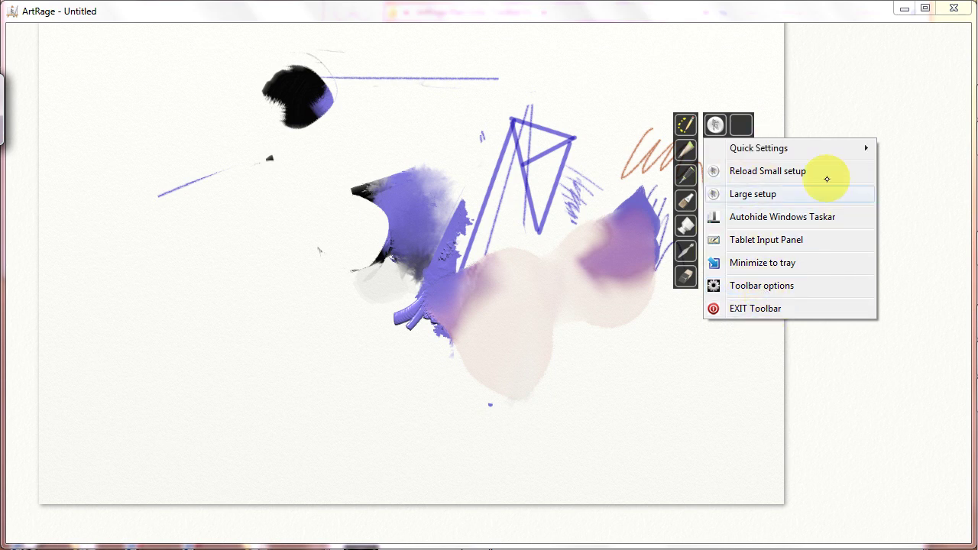
{"action": "left_click", "coordinate": [686, 365]}
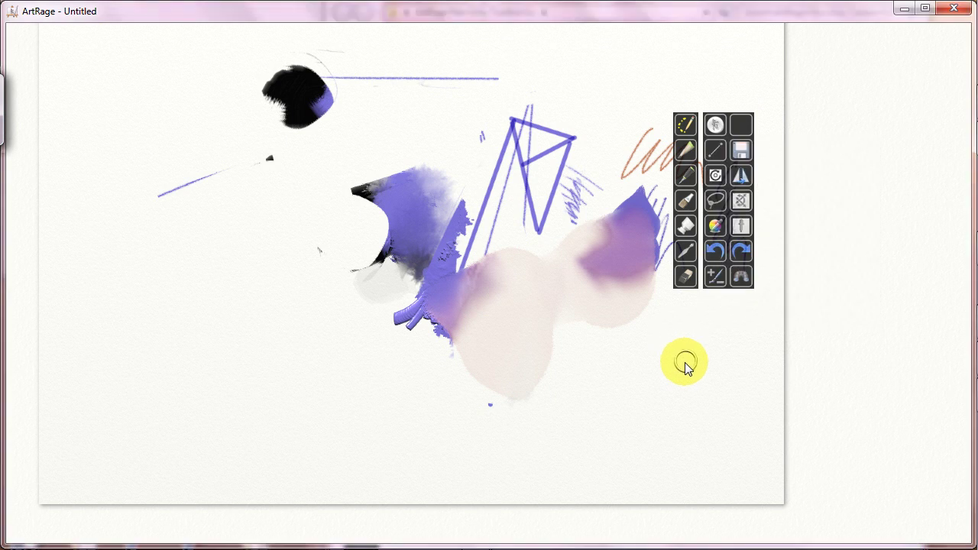